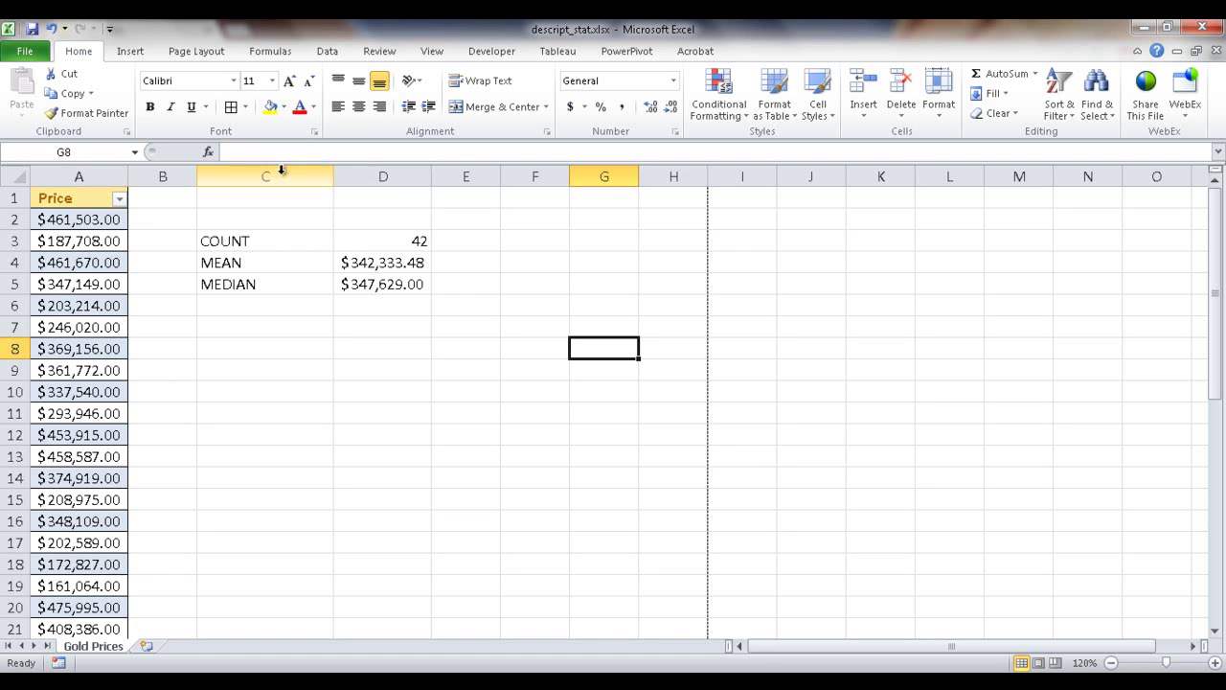
# - Delete column D, which holds the old results
pyautogui.click(374, 169)
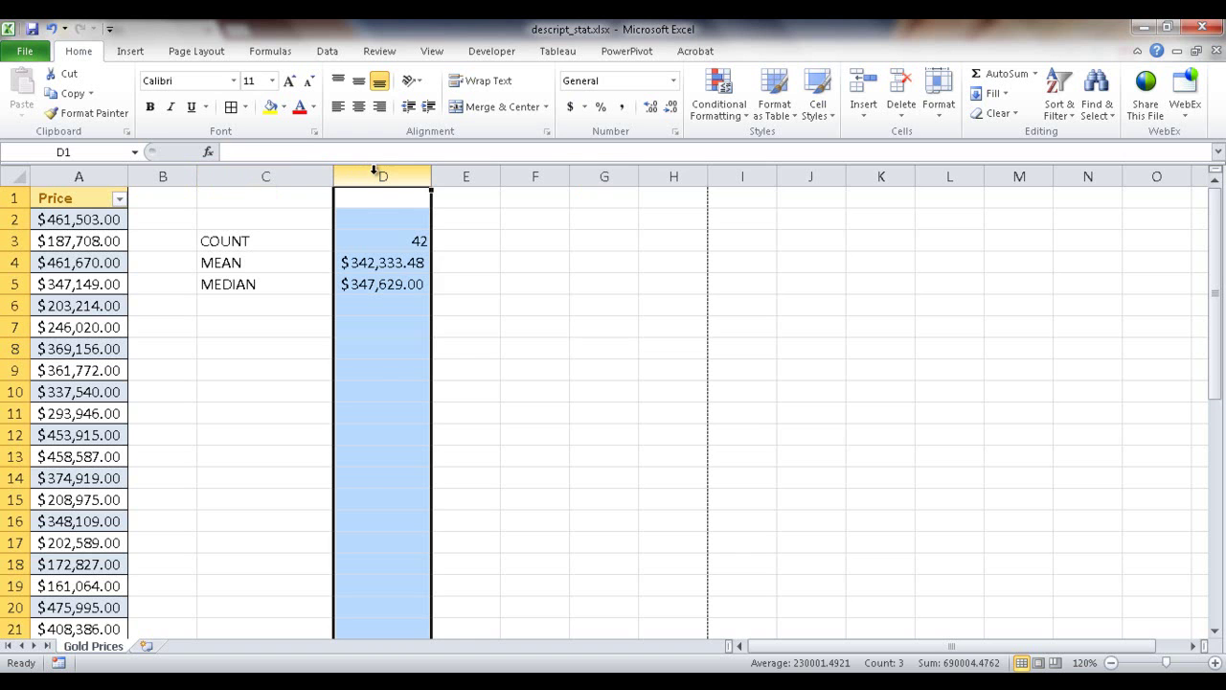
pyautogui.rightClick(373, 169)
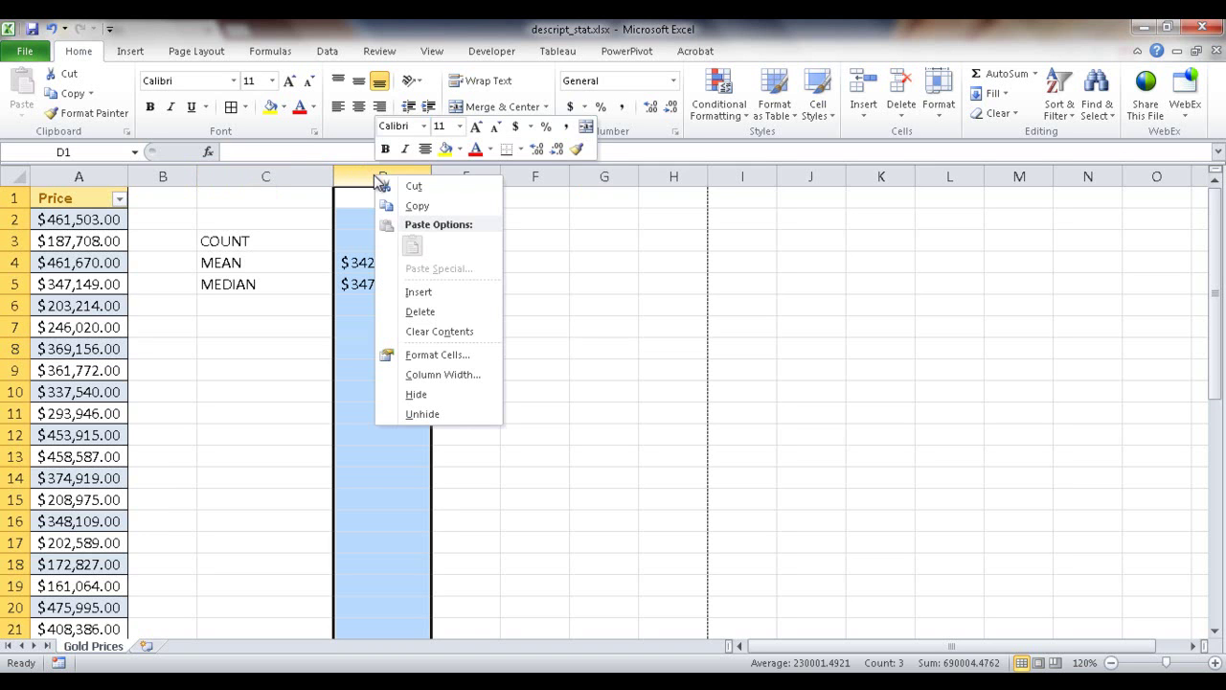
pyautogui.click(446, 310)
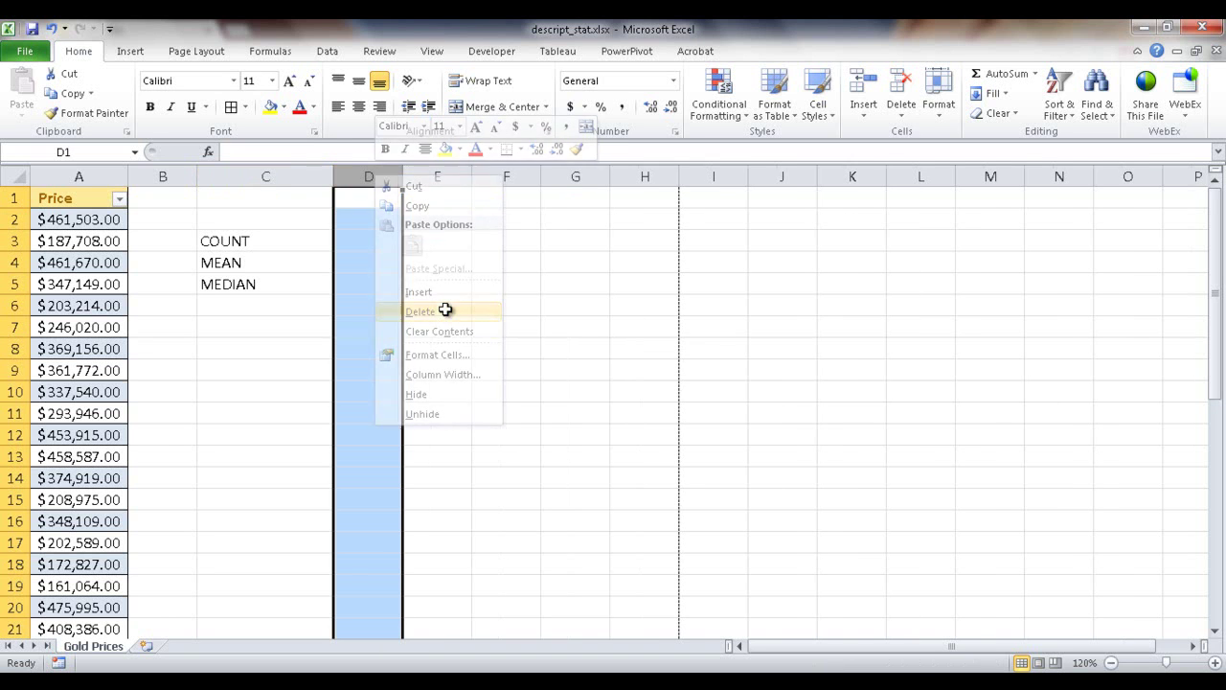
# - Enter =COUNT(A2:A43) in D3 next to the COUNT label, returning 42
pyautogui.click(318, 241)
pyautogui.click(351, 238)
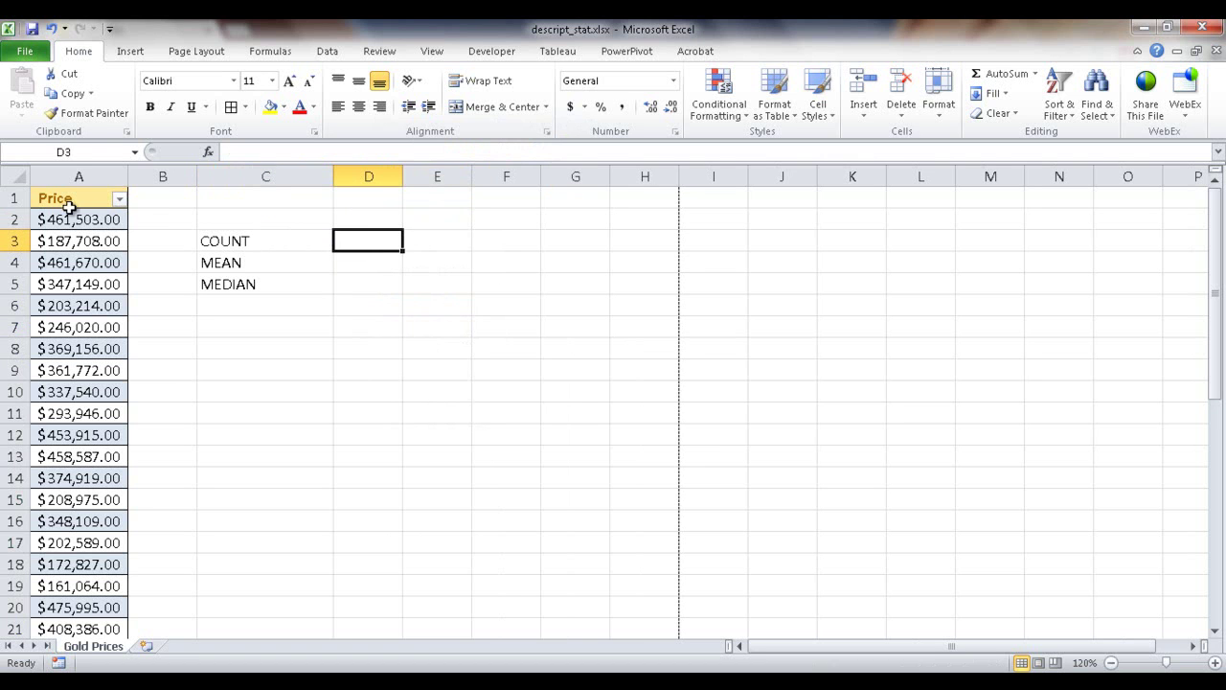
pyautogui.press('F2')
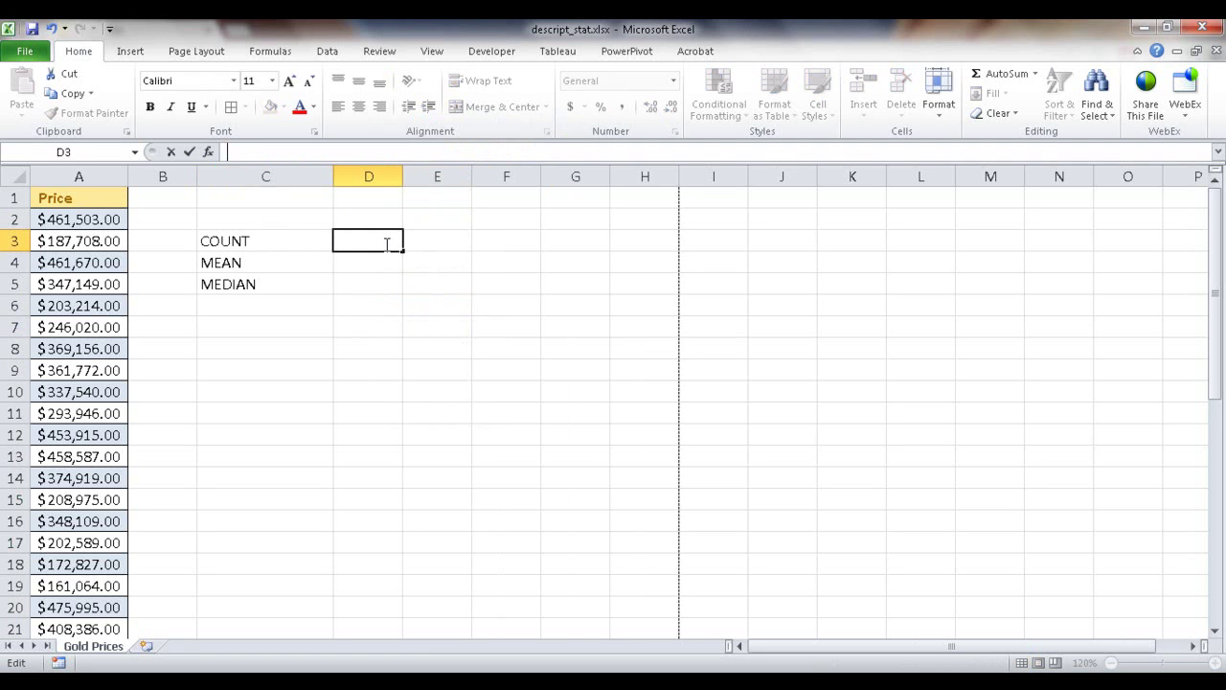
pyautogui.write('=COUNT')
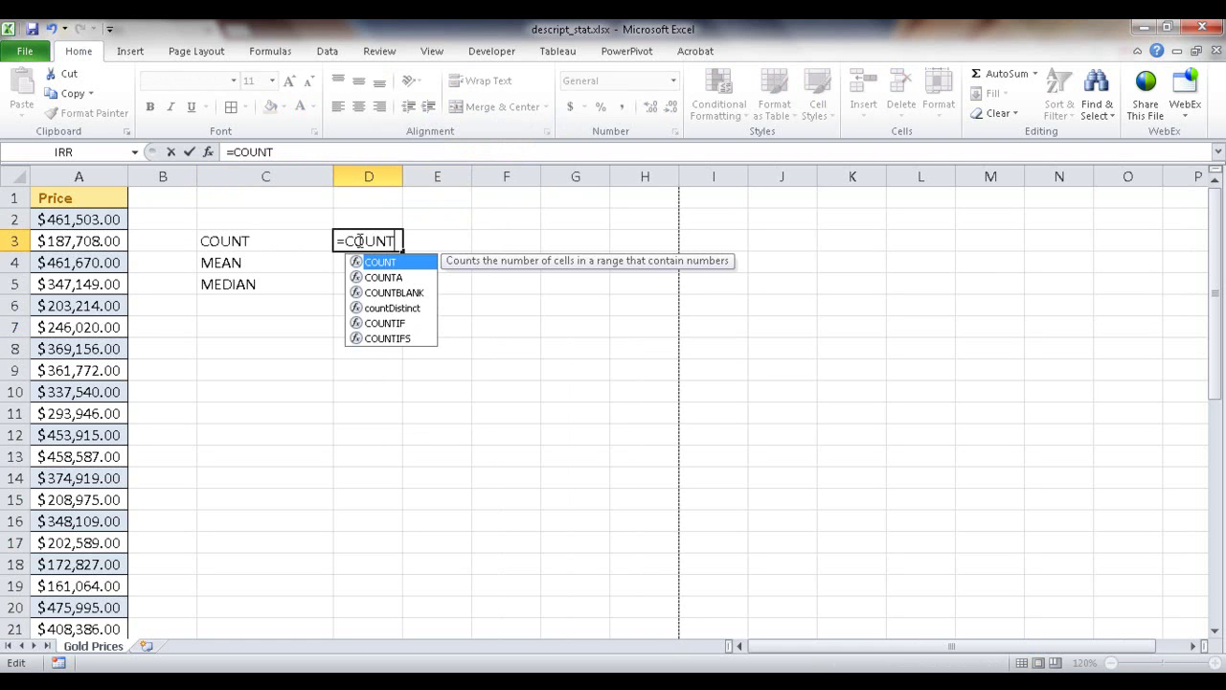
pyautogui.write('(')
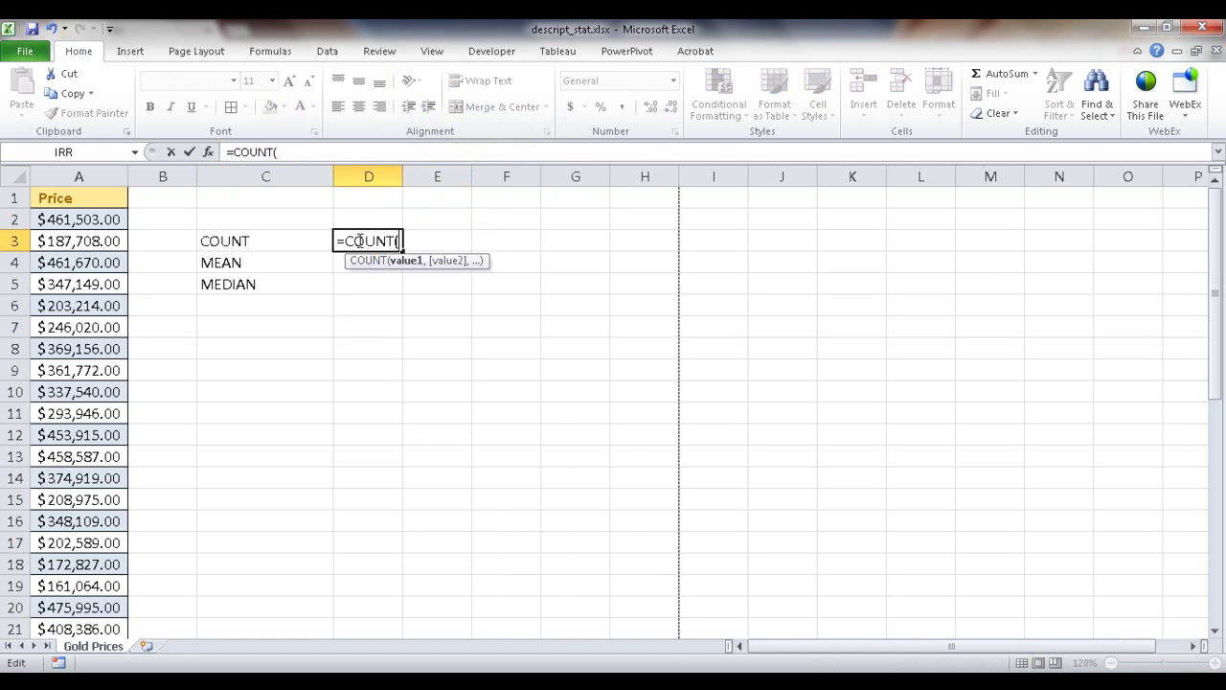
pyautogui.click(87, 218)
pyautogui.hotkey('ctrl', 'shift', 'Down')
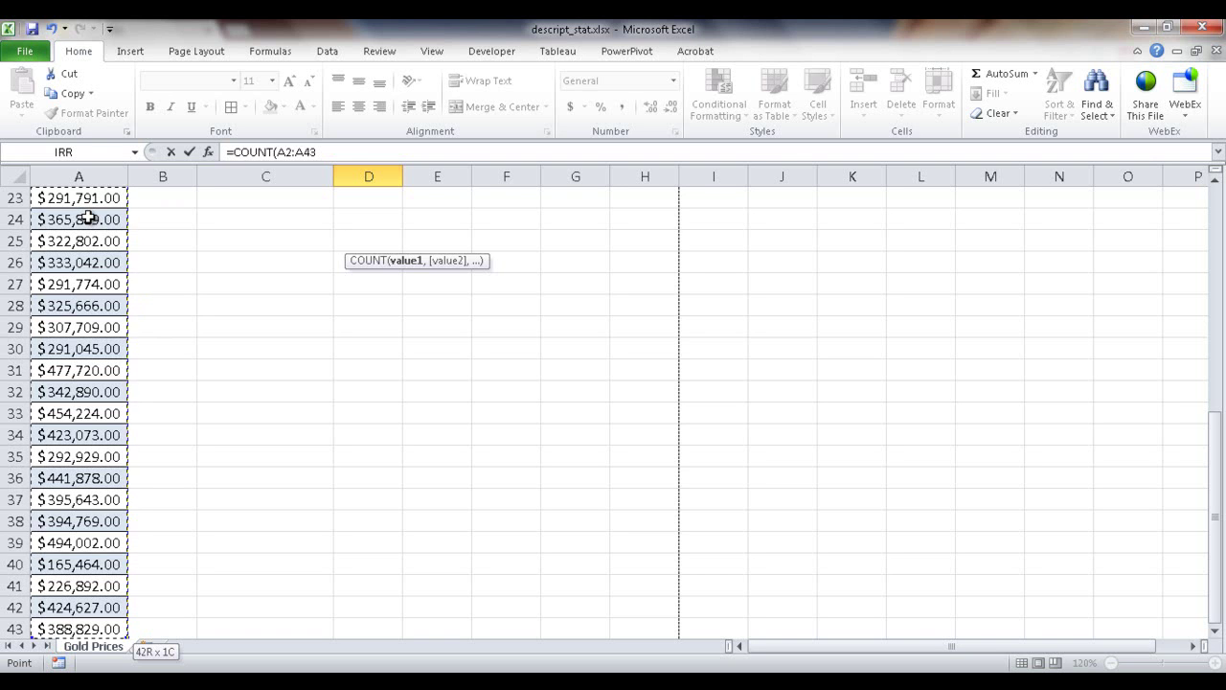
pyautogui.press('Escape')
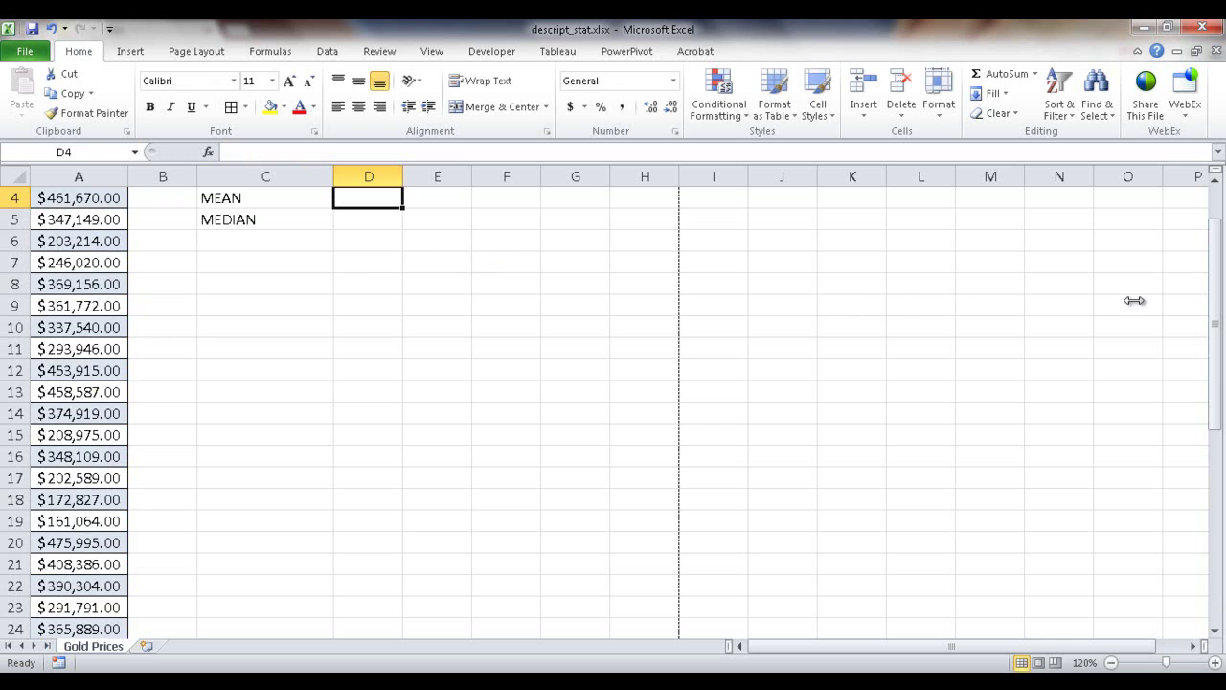
pyautogui.moveTo(1215, 317); pyautogui.dragTo(1215, 303)
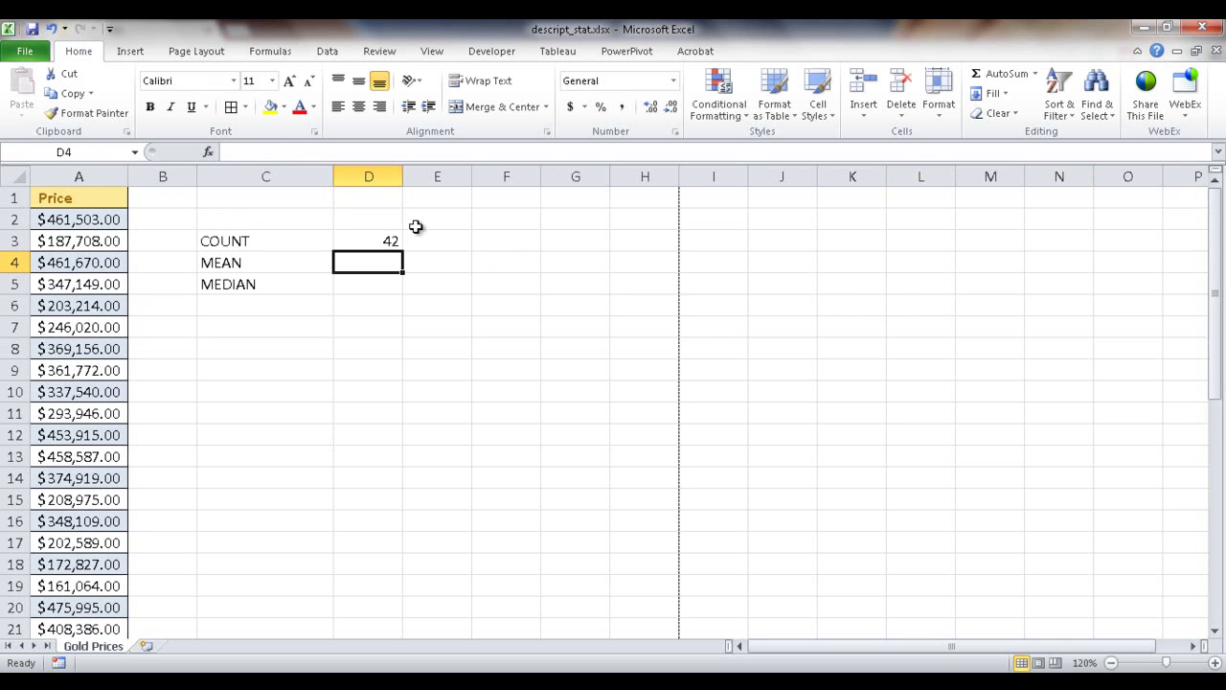
# - Select prices A2:A43 to read Average $342,333.48, Count 42 and Sum $14,378,806.00 in the status bar
pyautogui.click(389, 240)
pyautogui.click(79, 221)
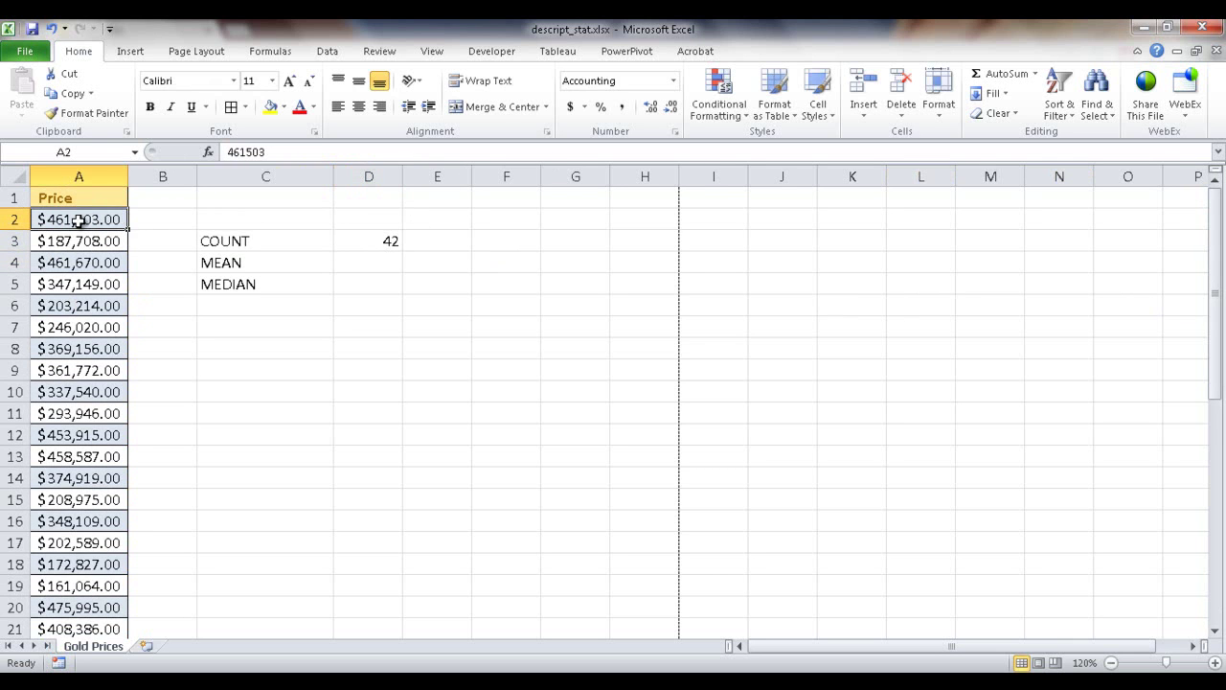
pyautogui.hotkey('ctrl', 'shift', 'Down')
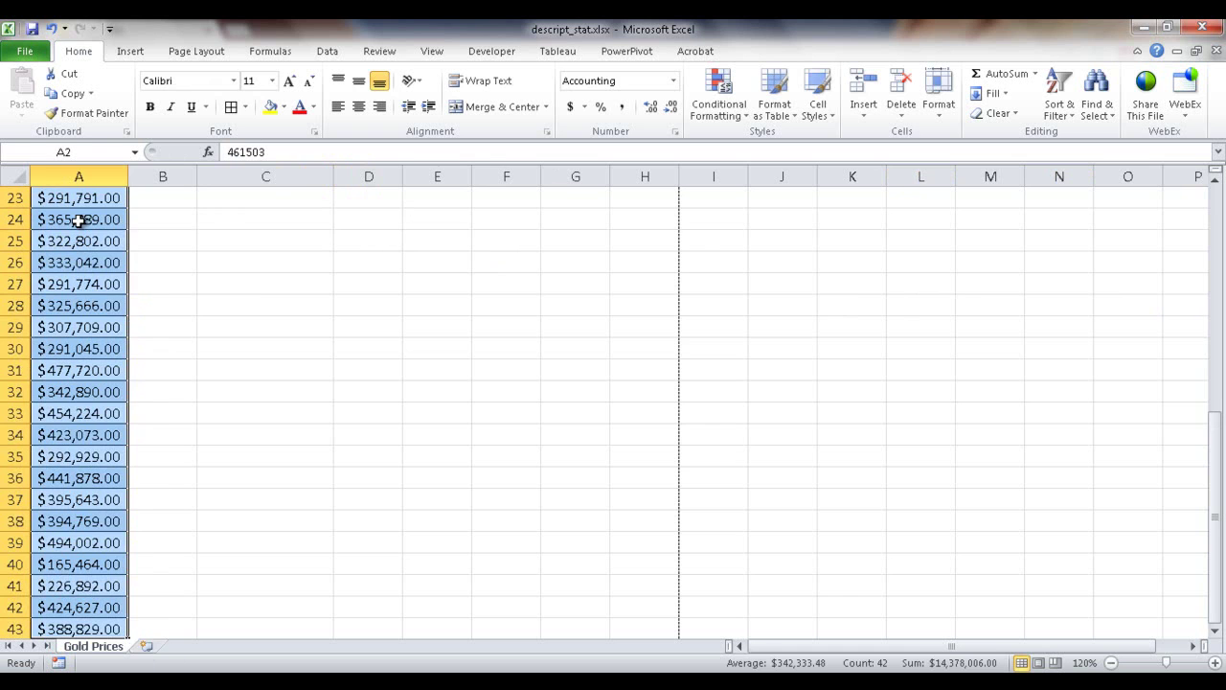
pyautogui.rightClick(712, 669)
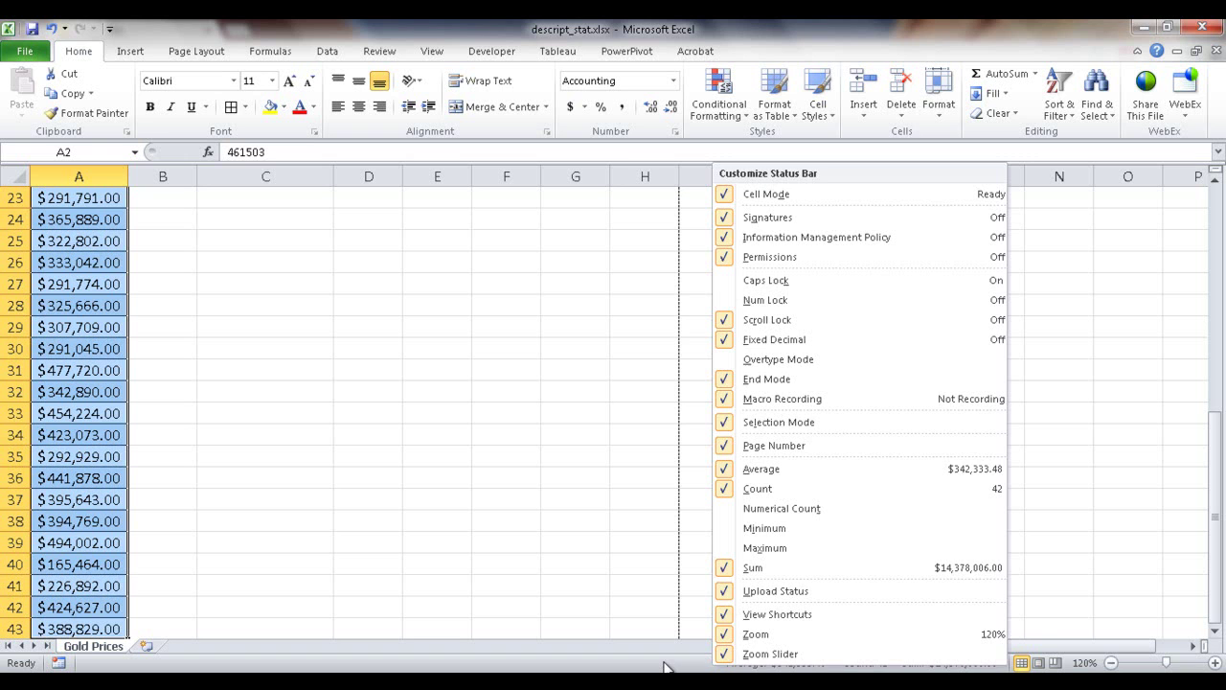
pyautogui.click(637, 585)
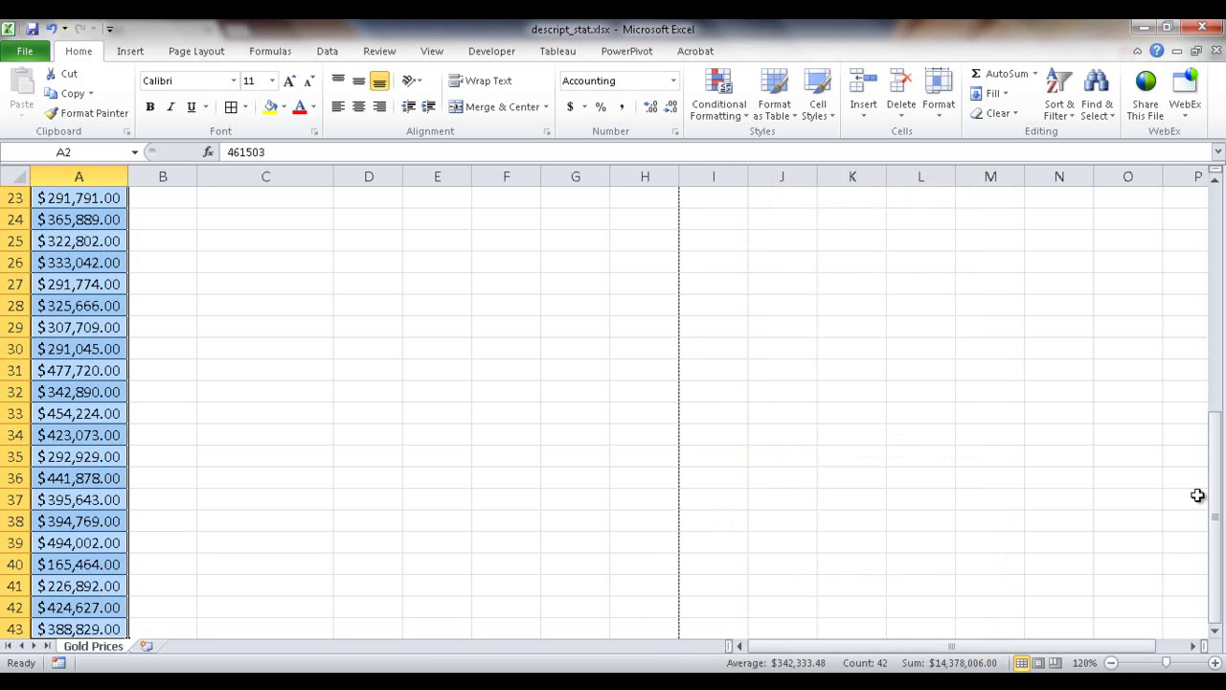
pyautogui.moveTo(1216, 505); pyautogui.dragTo(1219, 239)
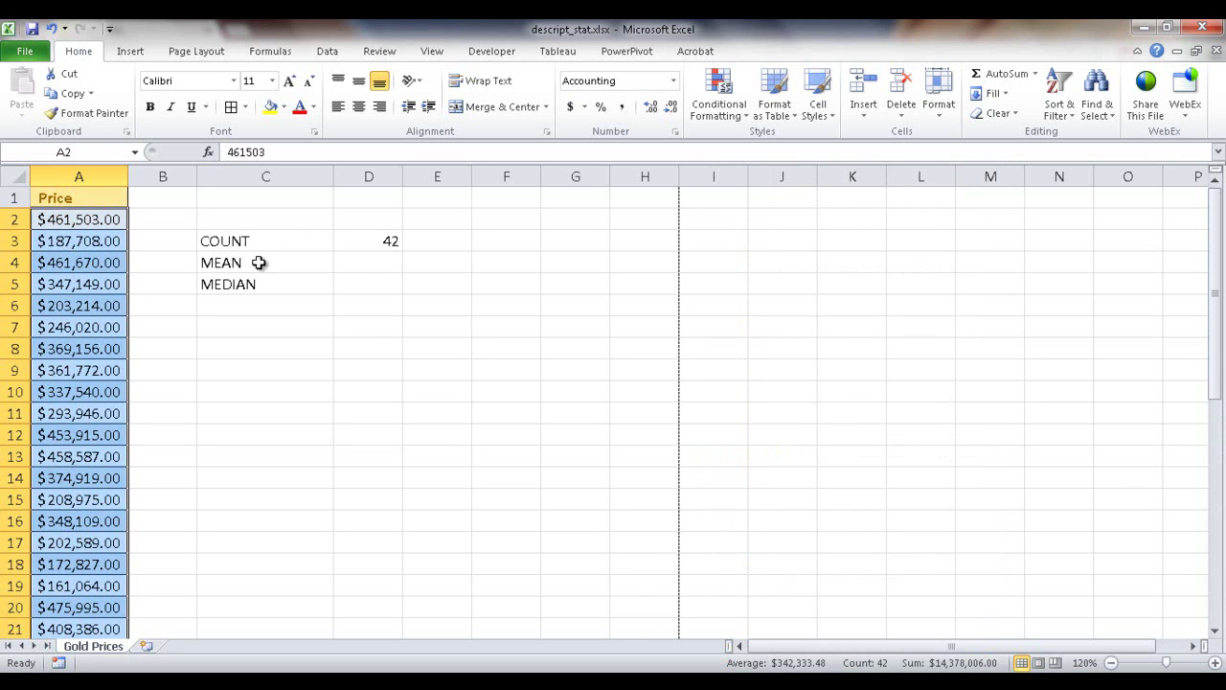
# - Enter =AVERAGE(A2:A43) in D4 for the mean, giving $342,333.48
pyautogui.click(364, 260)
pyautogui.write('=')
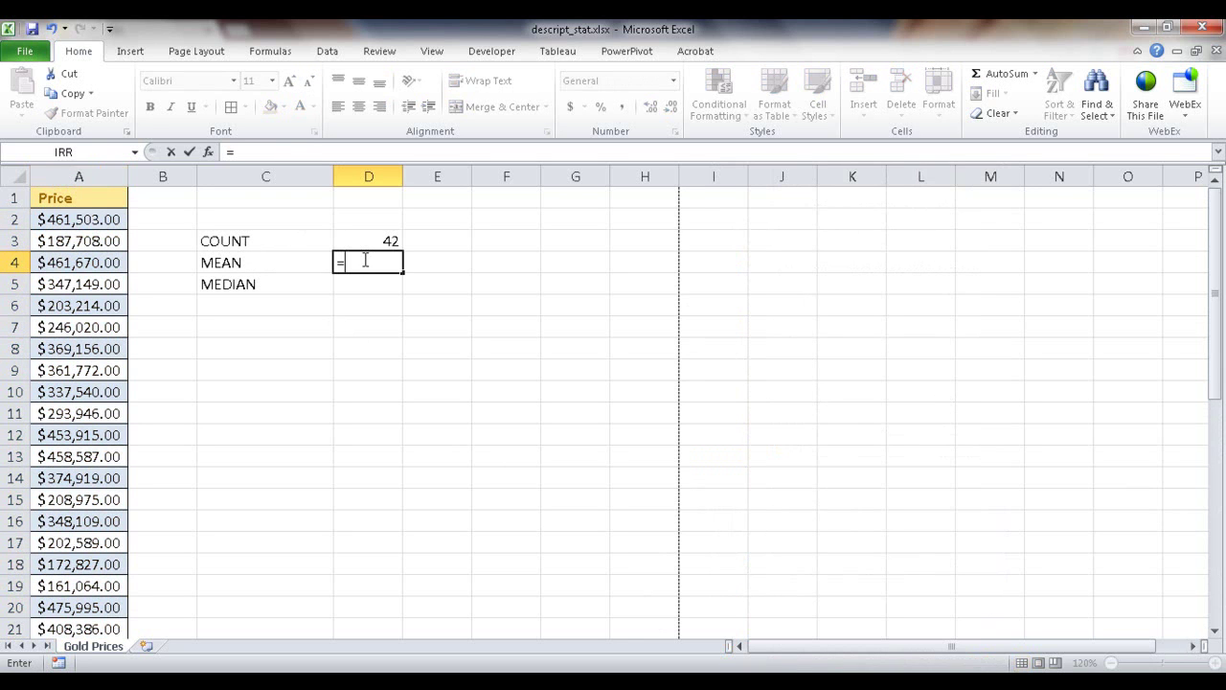
pyautogui.write('AV')
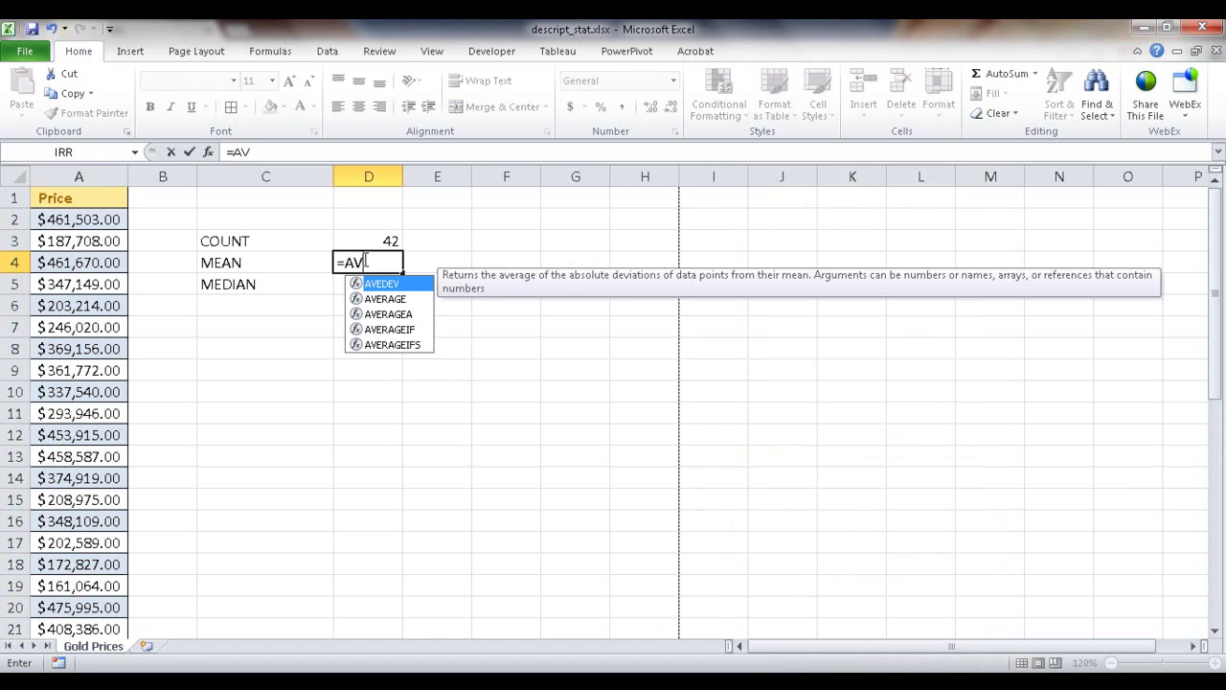
pyautogui.doubleClick(400, 303)
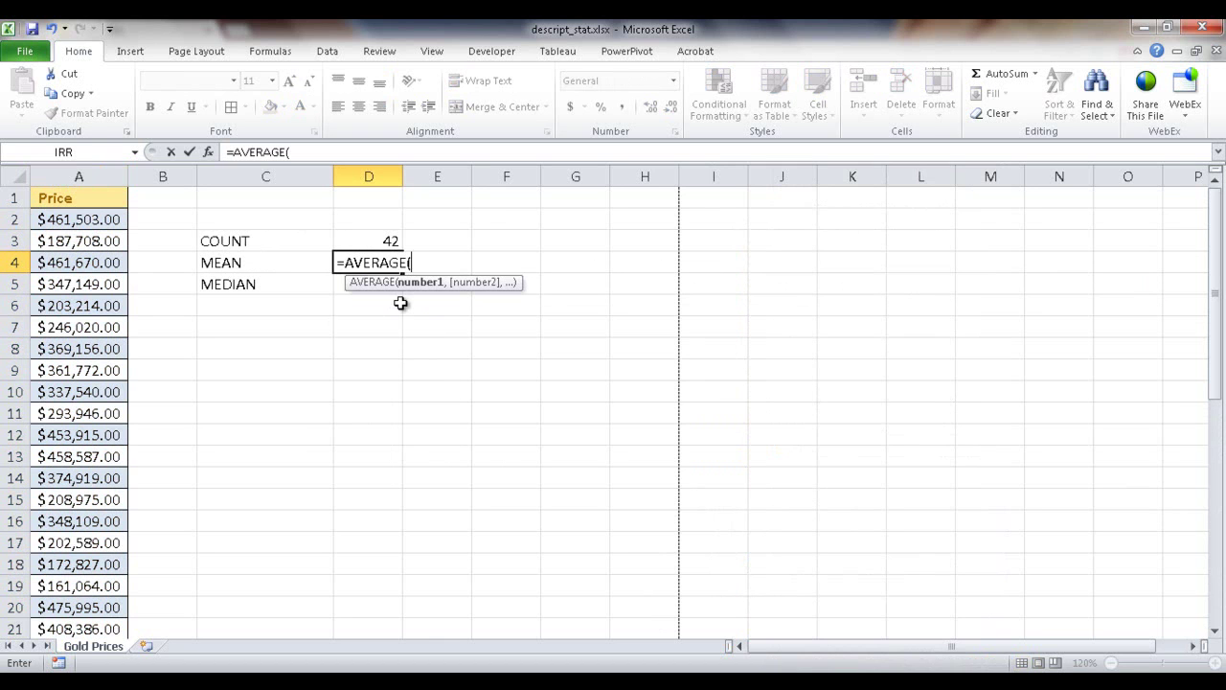
pyautogui.click(63, 218)
pyautogui.hotkey('ctrl', 'shift', 'Down')
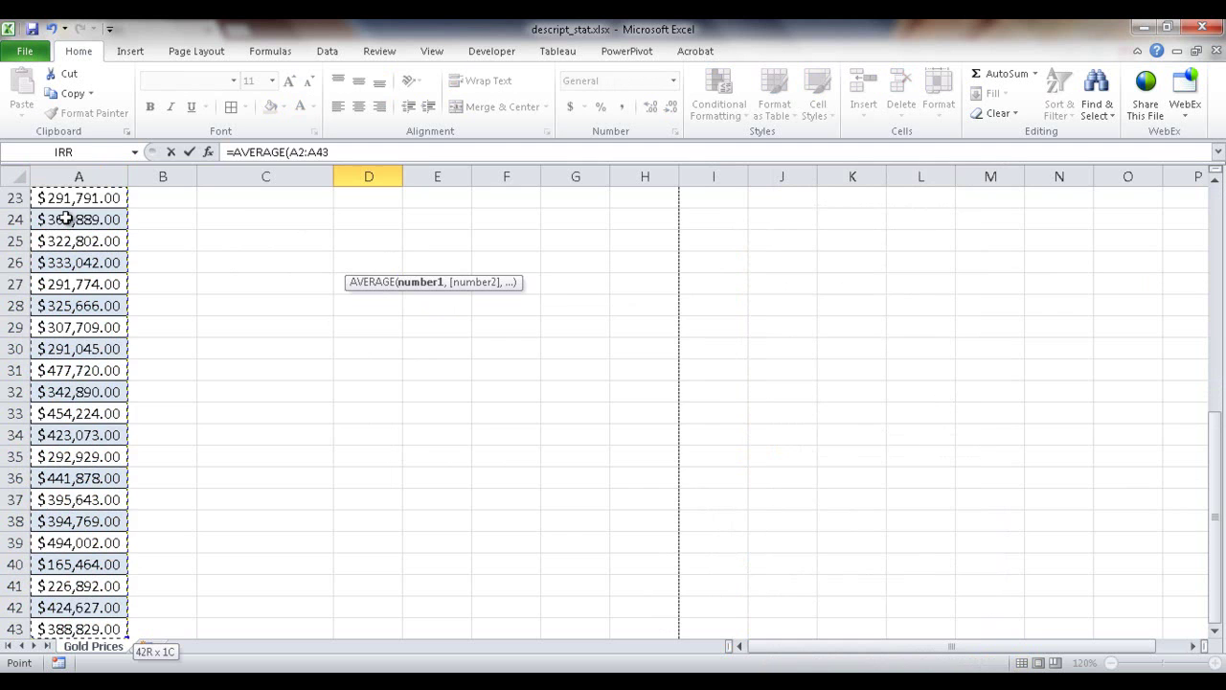
pyautogui.press('Return')
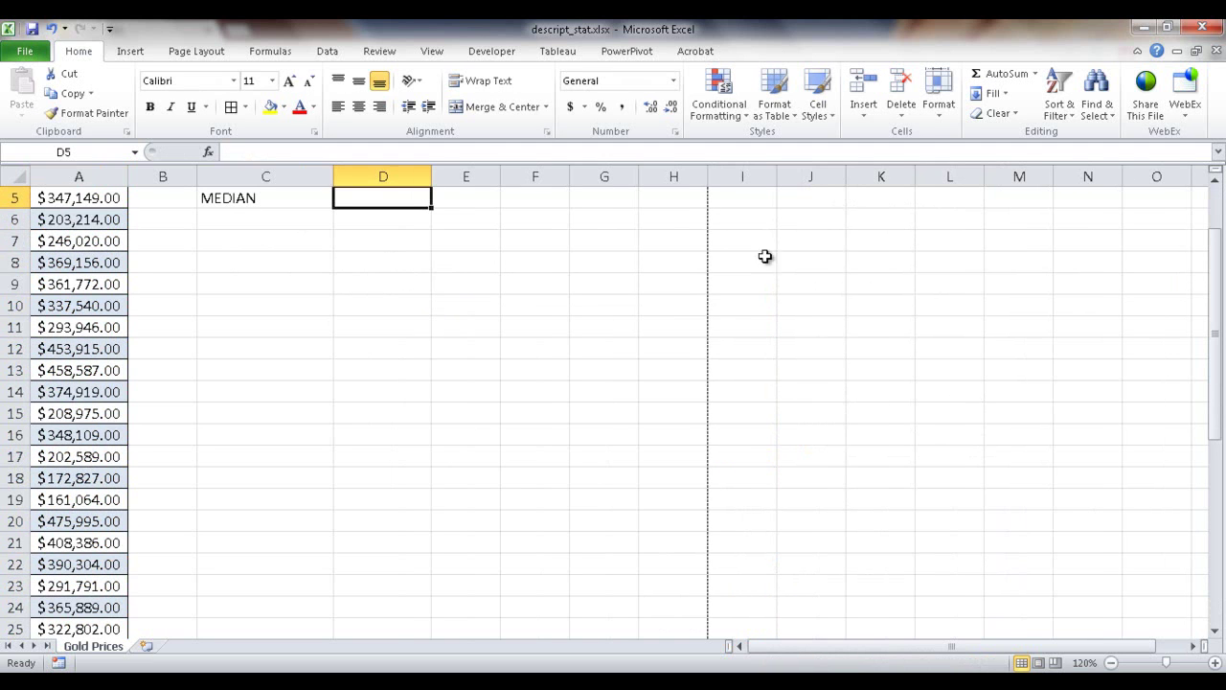
pyautogui.moveTo(1220, 257); pyautogui.dragTo(1220, 213)
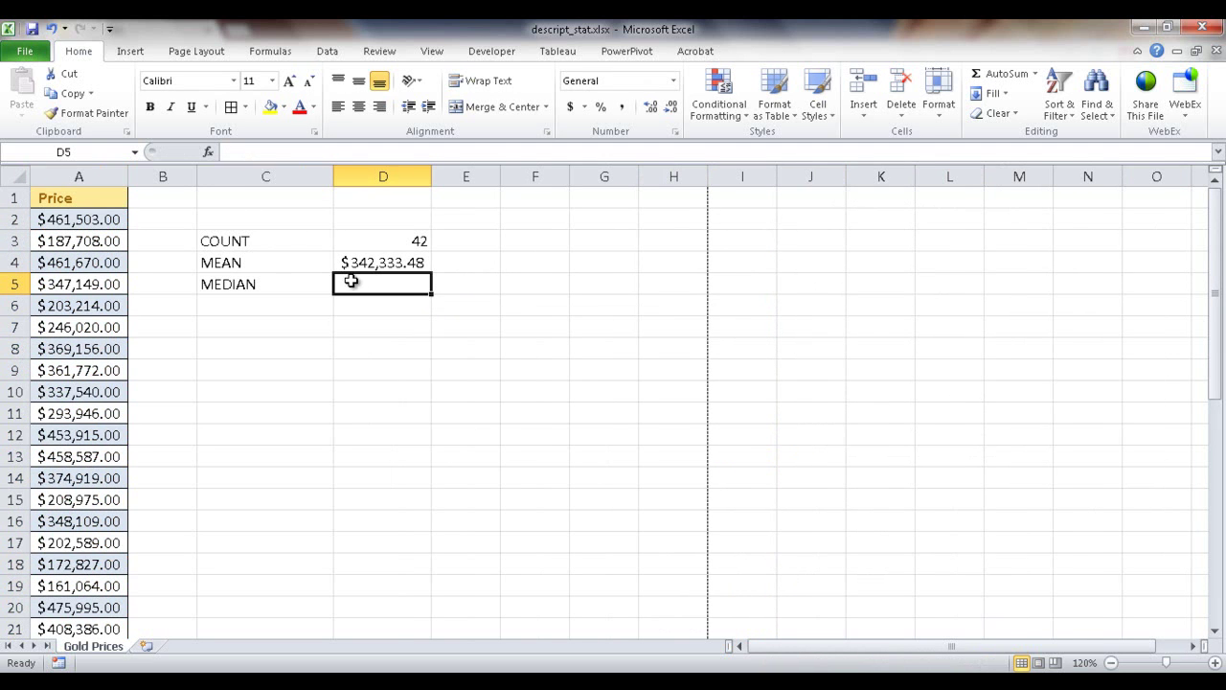
# - Enter =MEDIAN(A2:A43) in D5, giving $347,629.00
pyautogui.write('=ME')
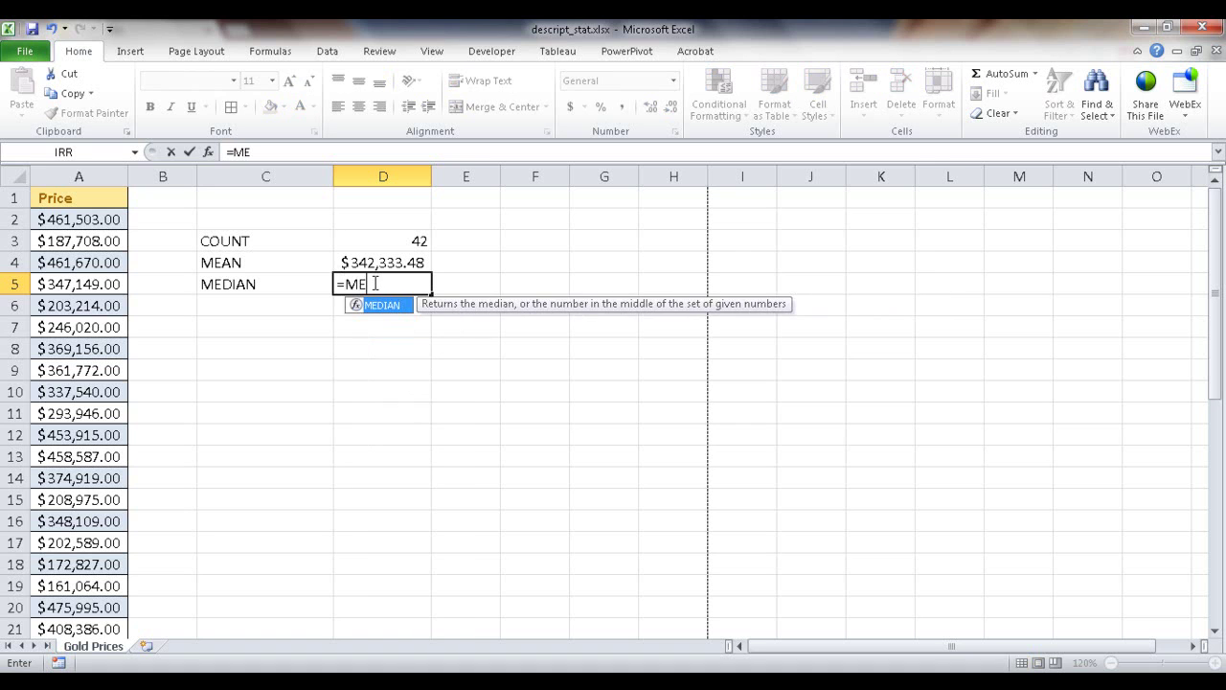
pyautogui.doubleClick(381, 307)
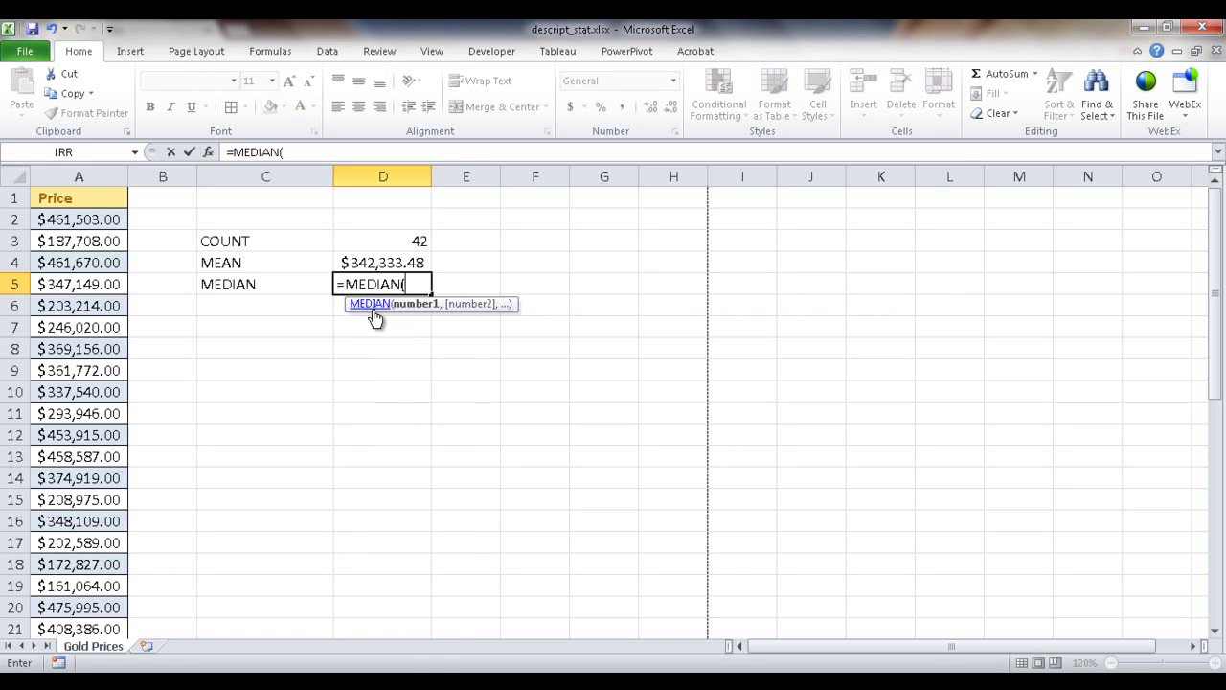
pyautogui.click(91, 220)
pyautogui.hotkey('ctrl', 'shift', 'Down')
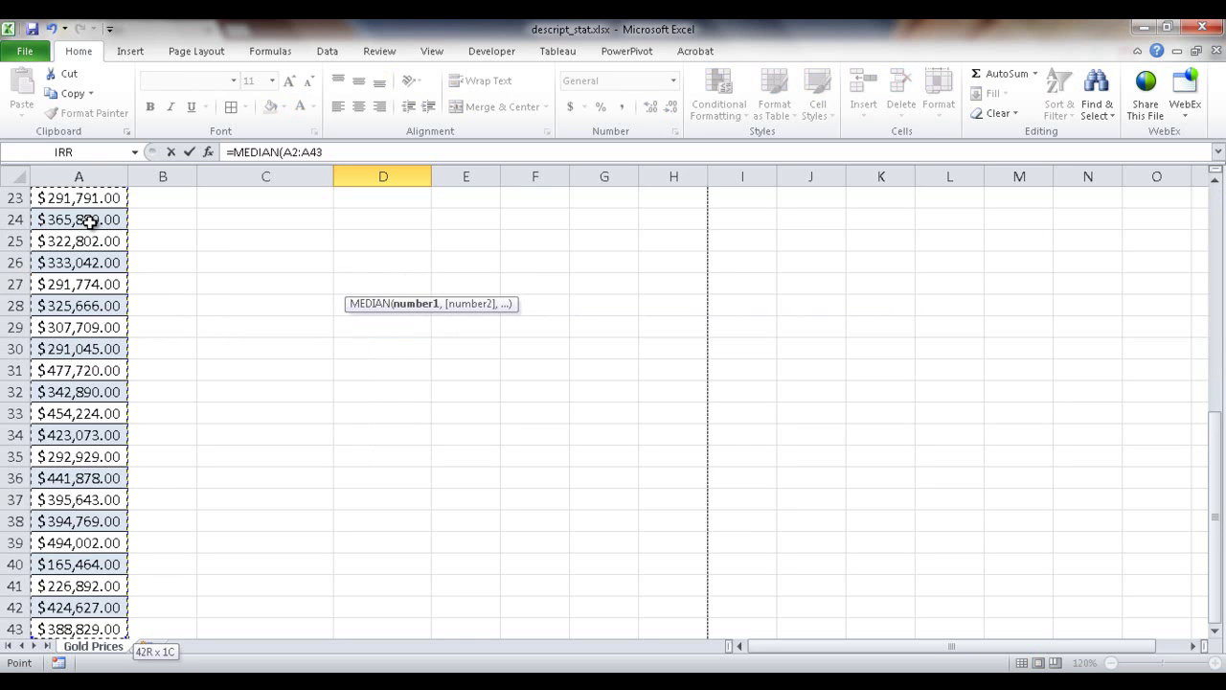
pyautogui.press('Return')
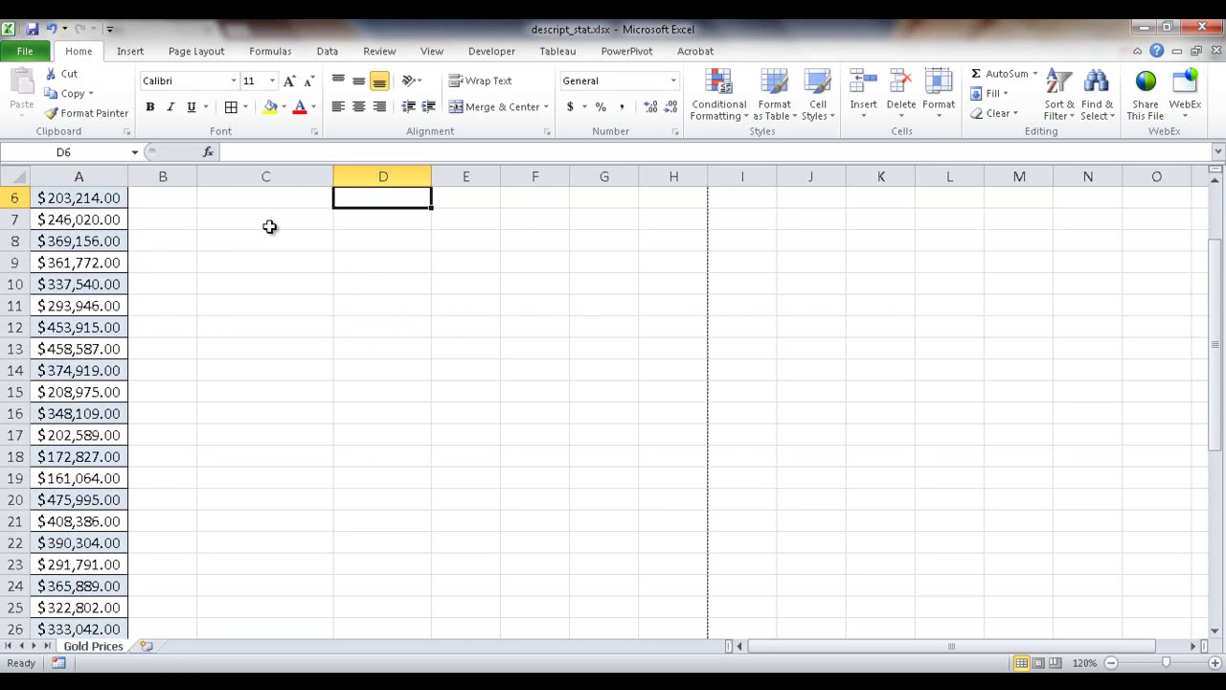
pyautogui.moveTo(1216, 284); pyautogui.dragTo(1217, 240)
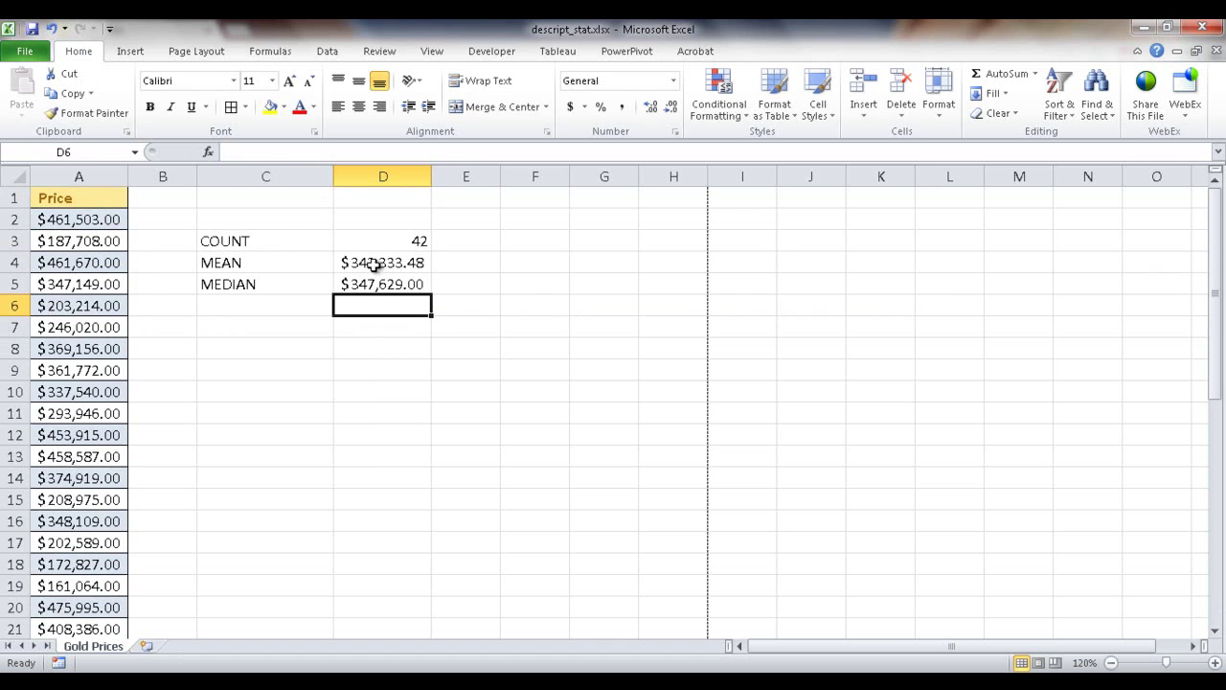
# - Show the Data tab, then open Excel Options and close it without changes
pyautogui.click(329, 53)
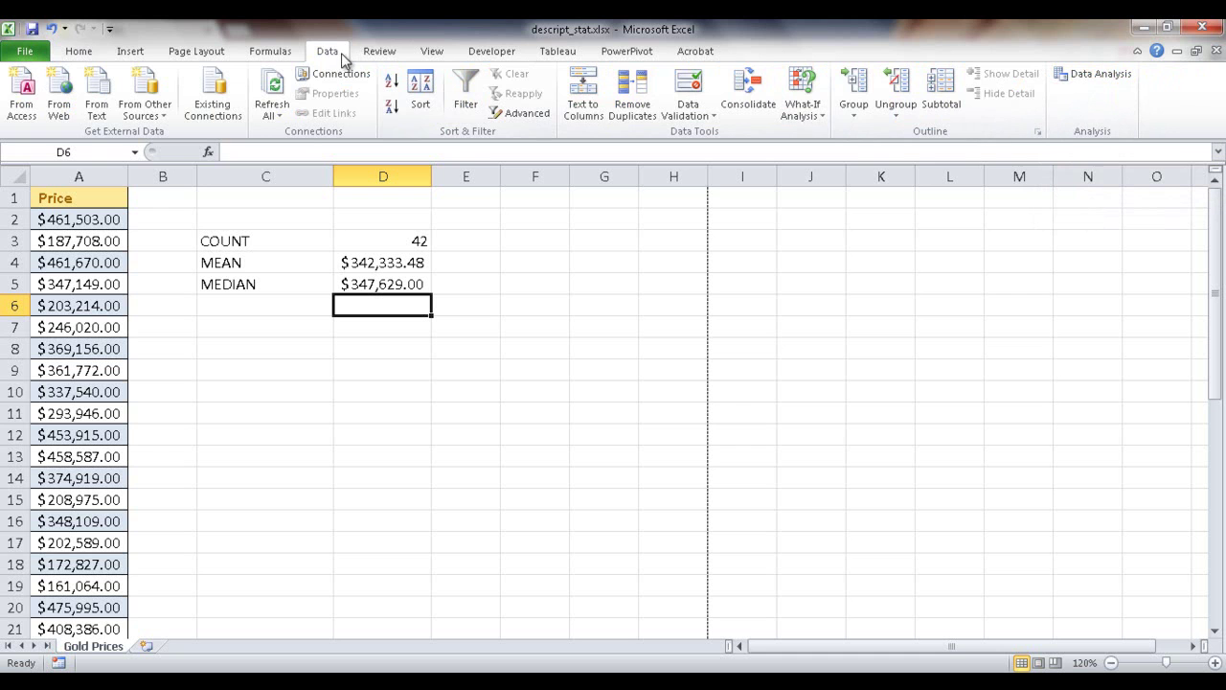
pyautogui.rightClick(1015, 106)
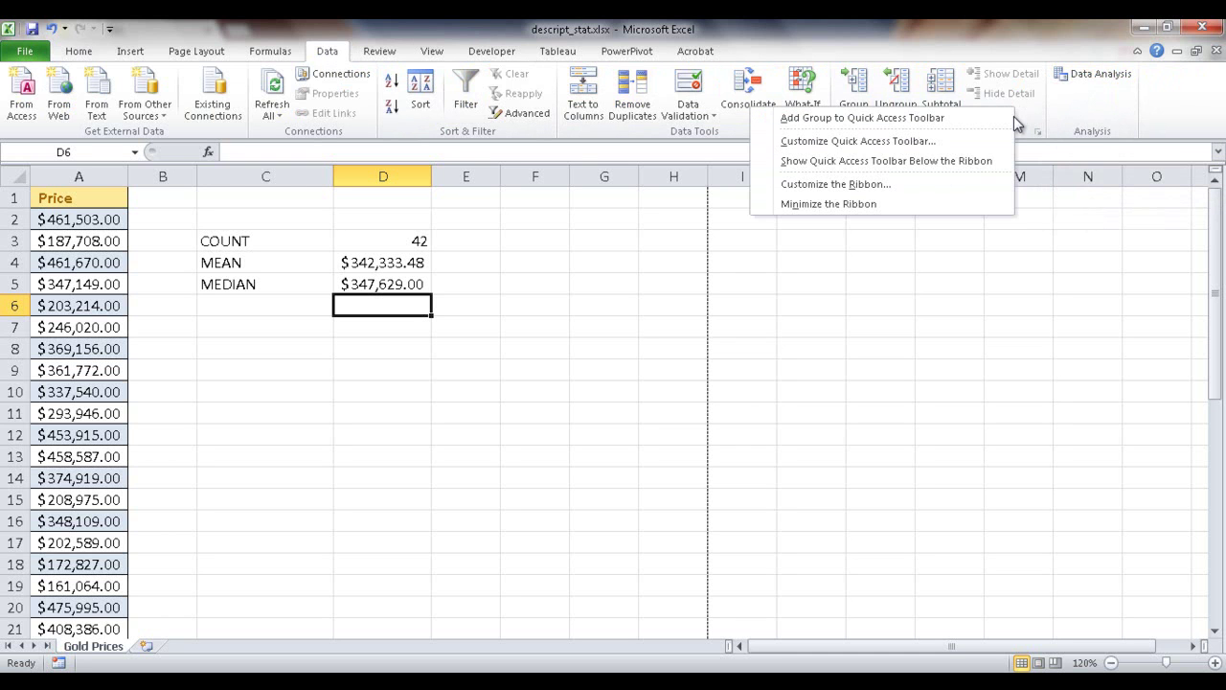
pyautogui.click(24, 54)
pyautogui.click(59, 413)
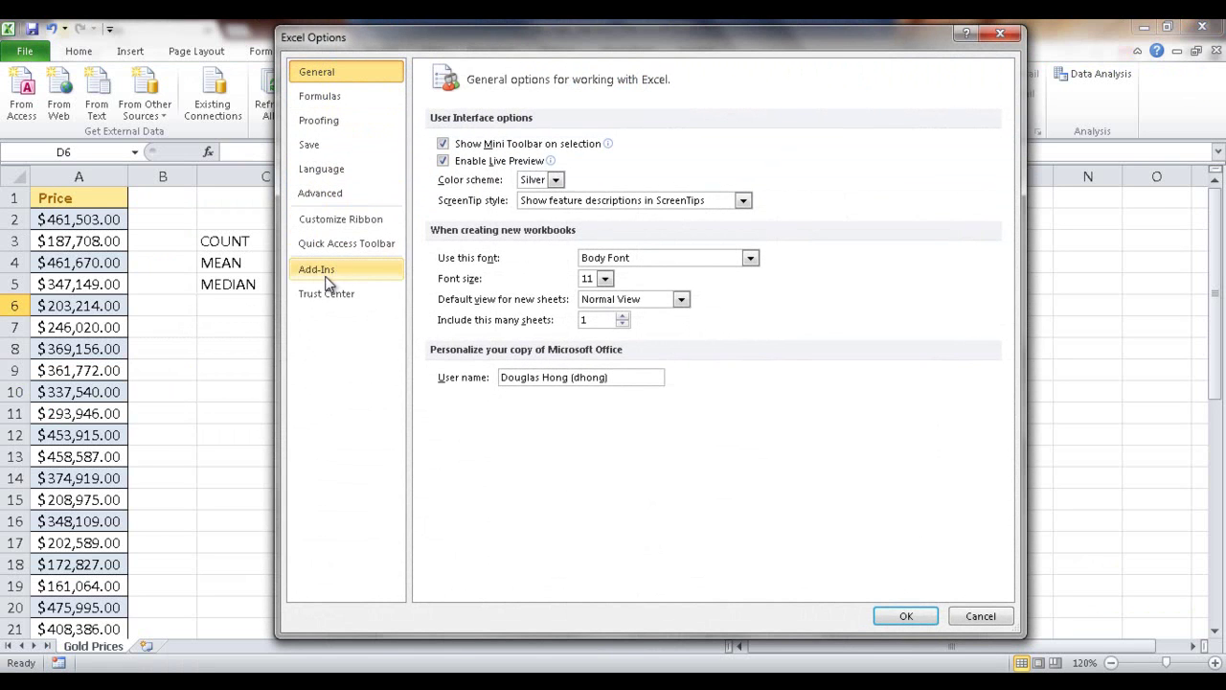
pyautogui.click(1001, 33)
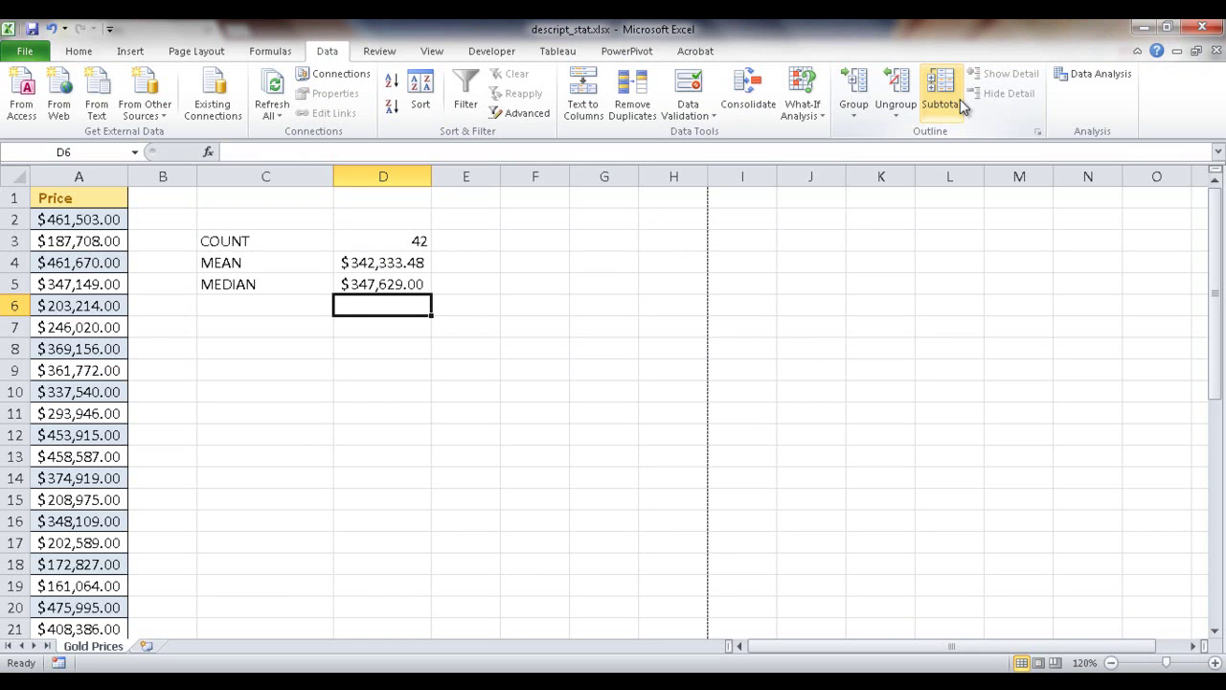
# - Disable the Analysis ToolPak in the Excel Add-ins list, removing Data Analysis from the Data tab
pyautogui.rightClick(1003, 114)
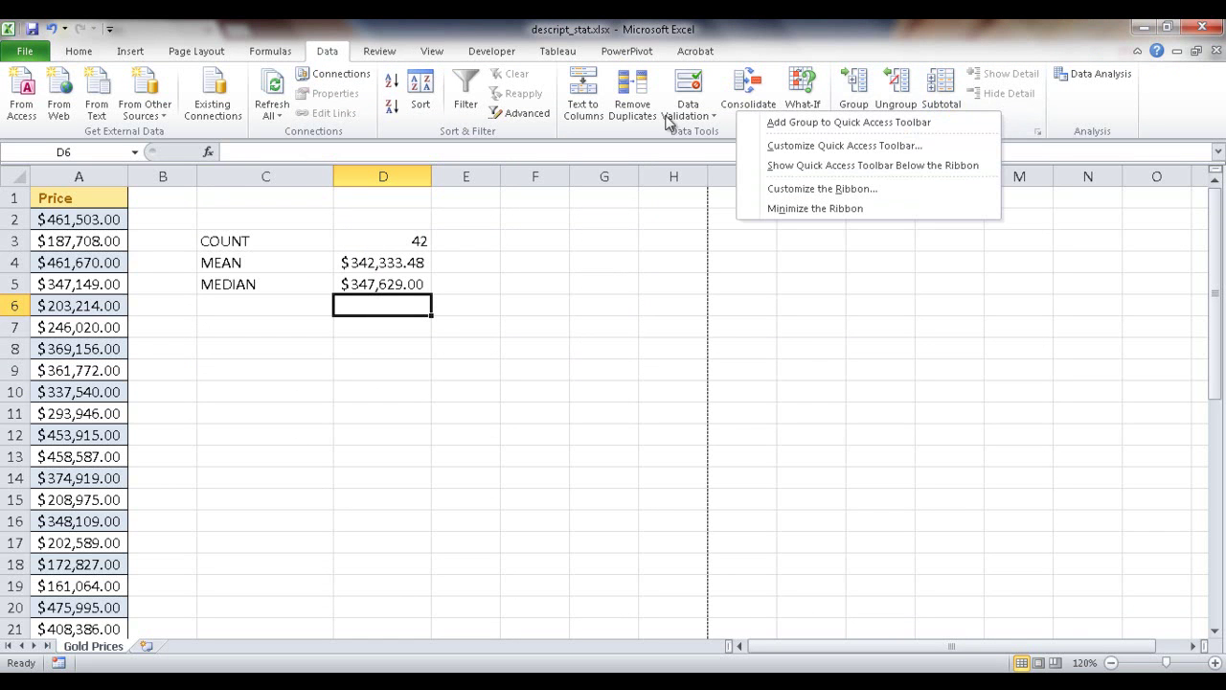
pyautogui.click(822, 189)
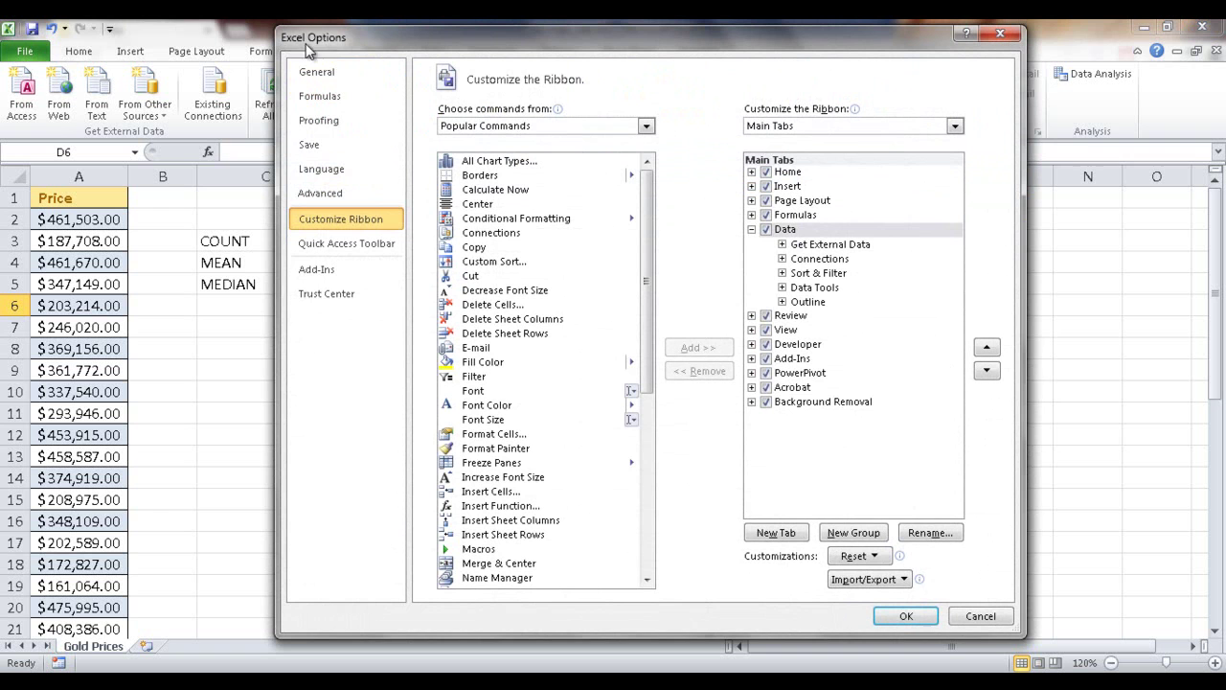
pyautogui.click(343, 271)
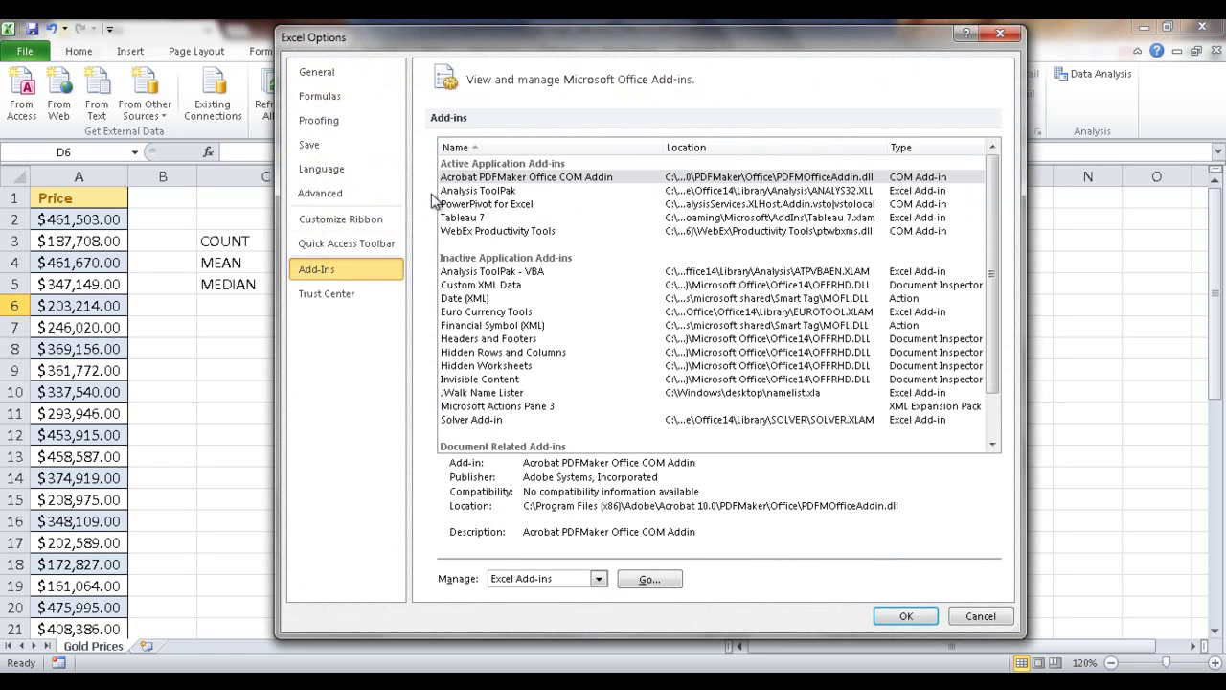
pyautogui.click(634, 581)
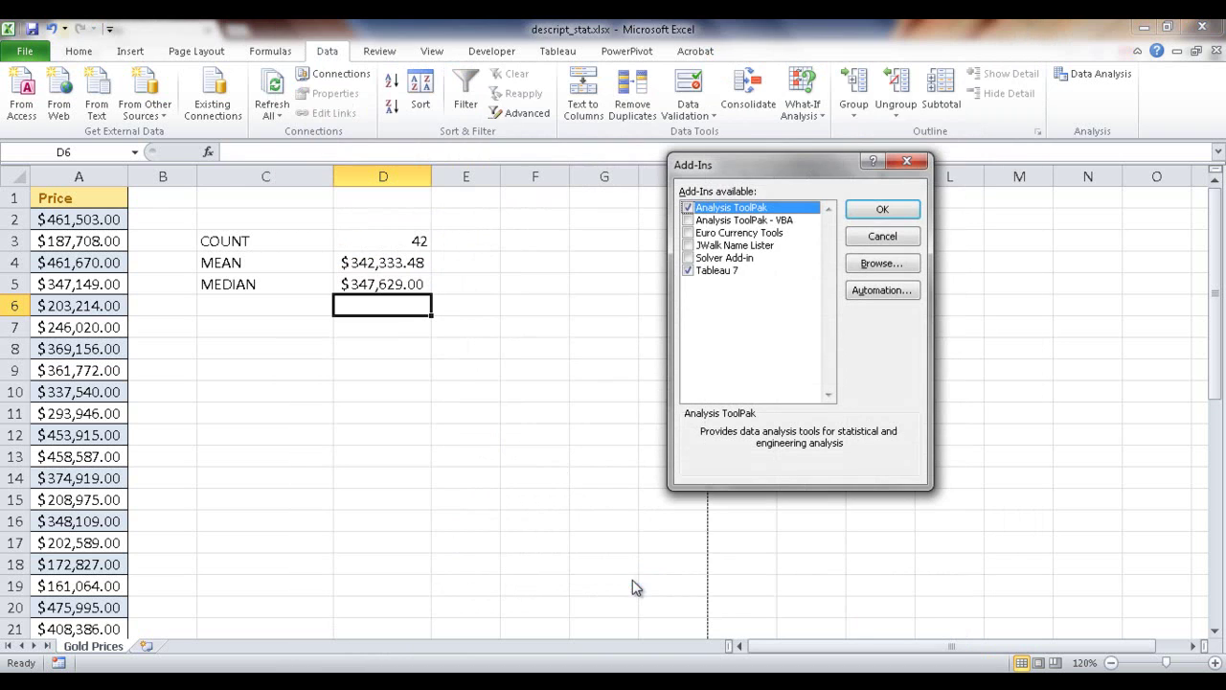
pyautogui.click(690, 212)
pyautogui.click(880, 210)
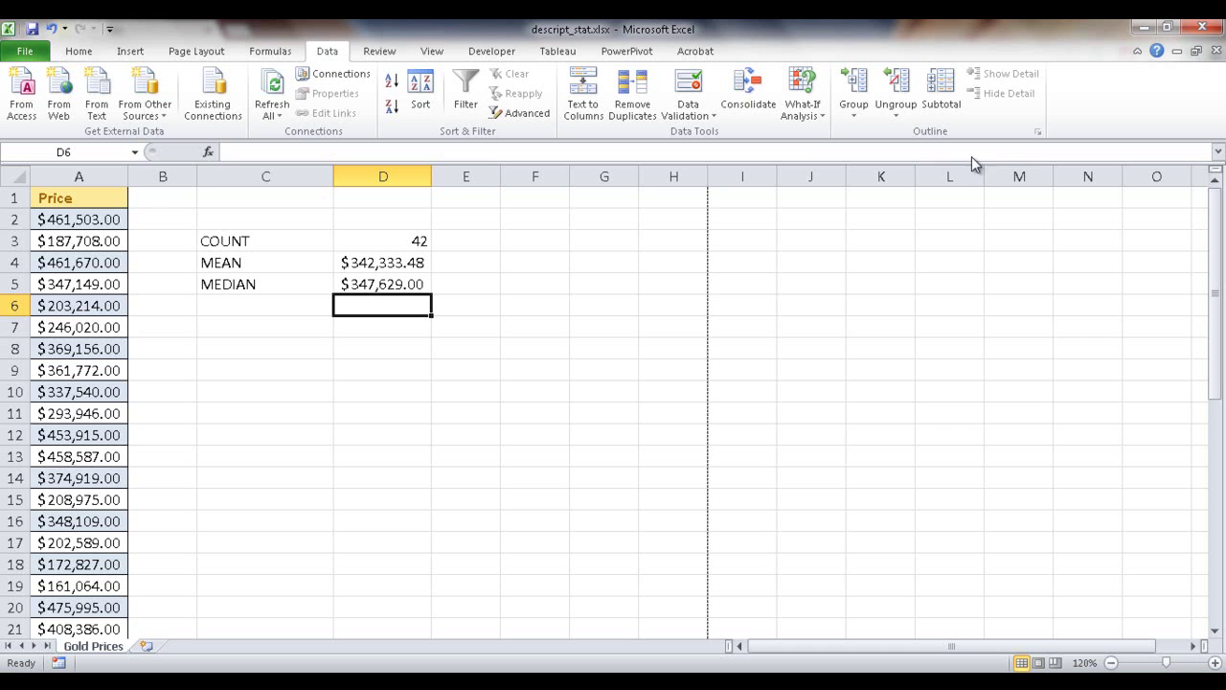
# - Re-enable the Analysis ToolPak in the Excel Add-ins list so Data Analysis returns
pyautogui.rightClick(1046, 103)
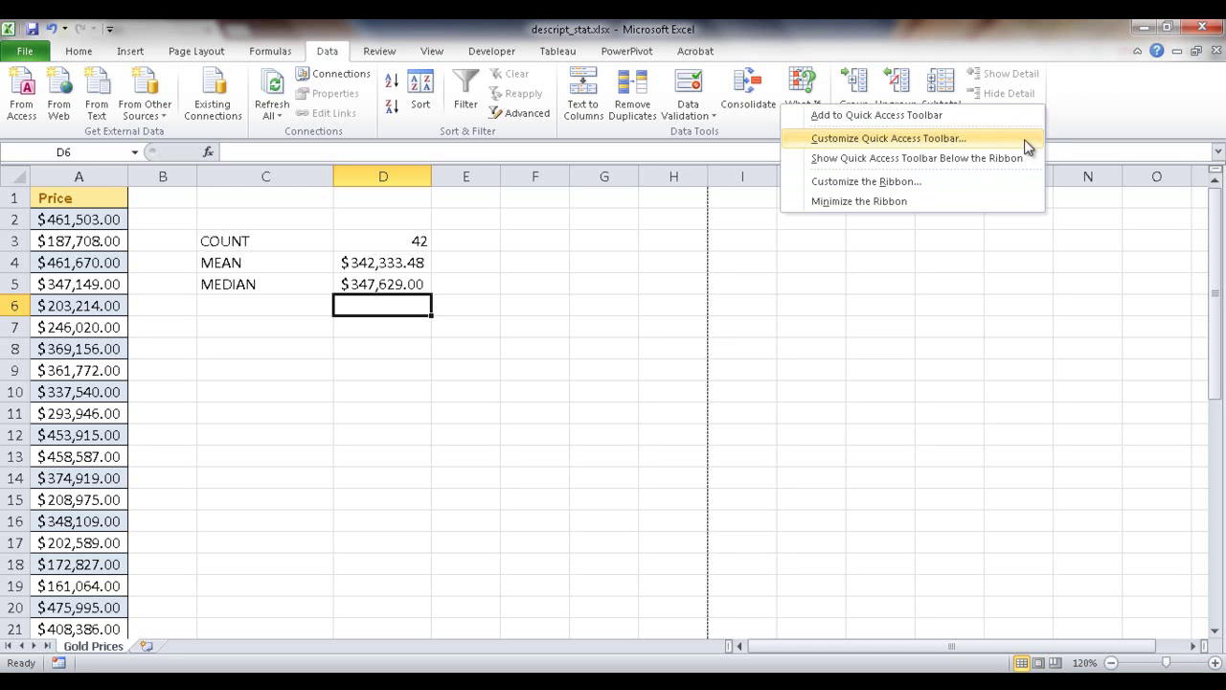
pyautogui.click(968, 185)
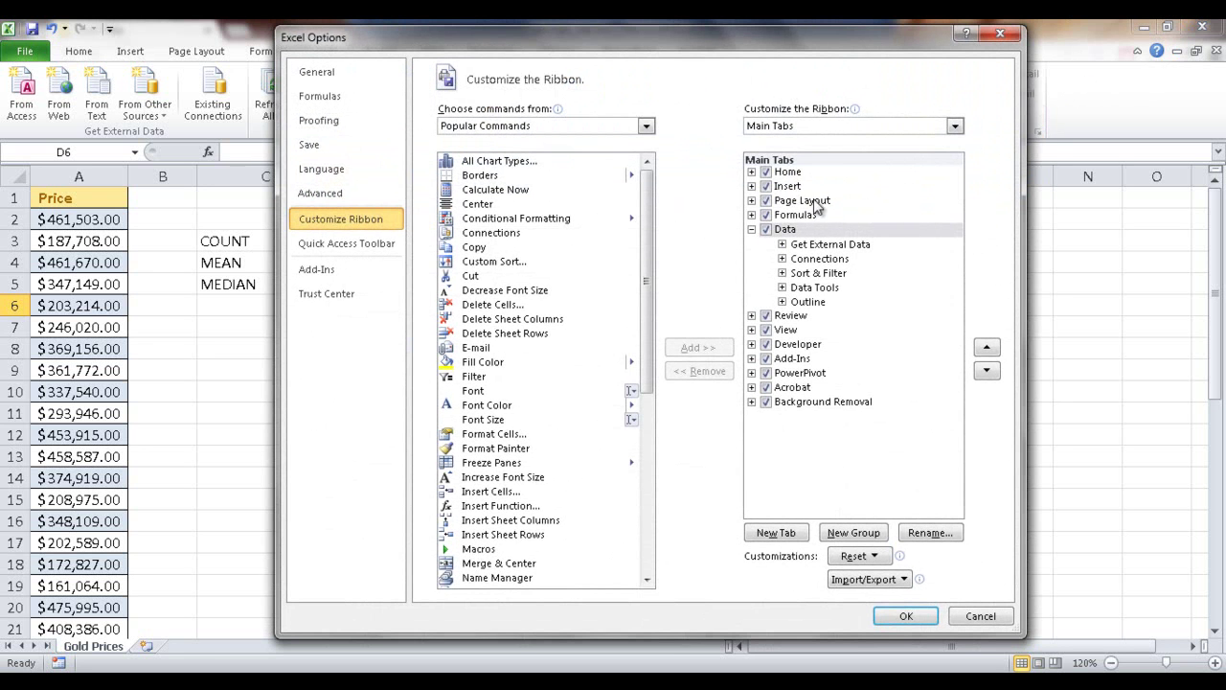
pyautogui.click(333, 268)
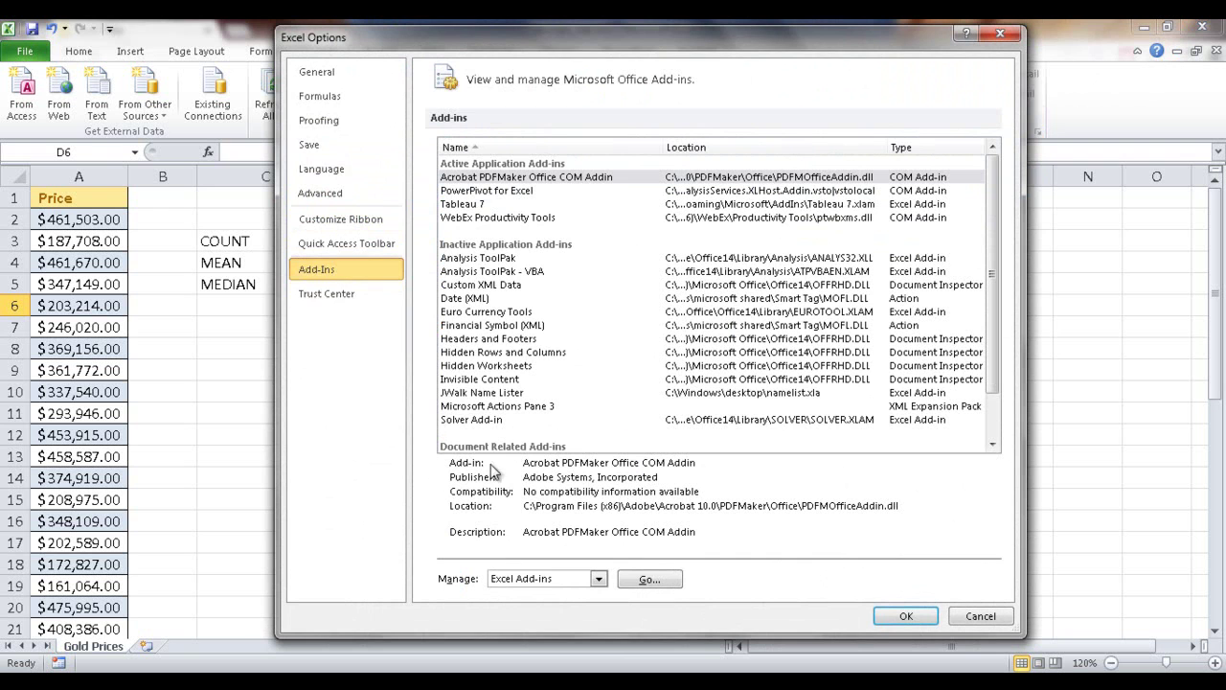
pyautogui.click(647, 580)
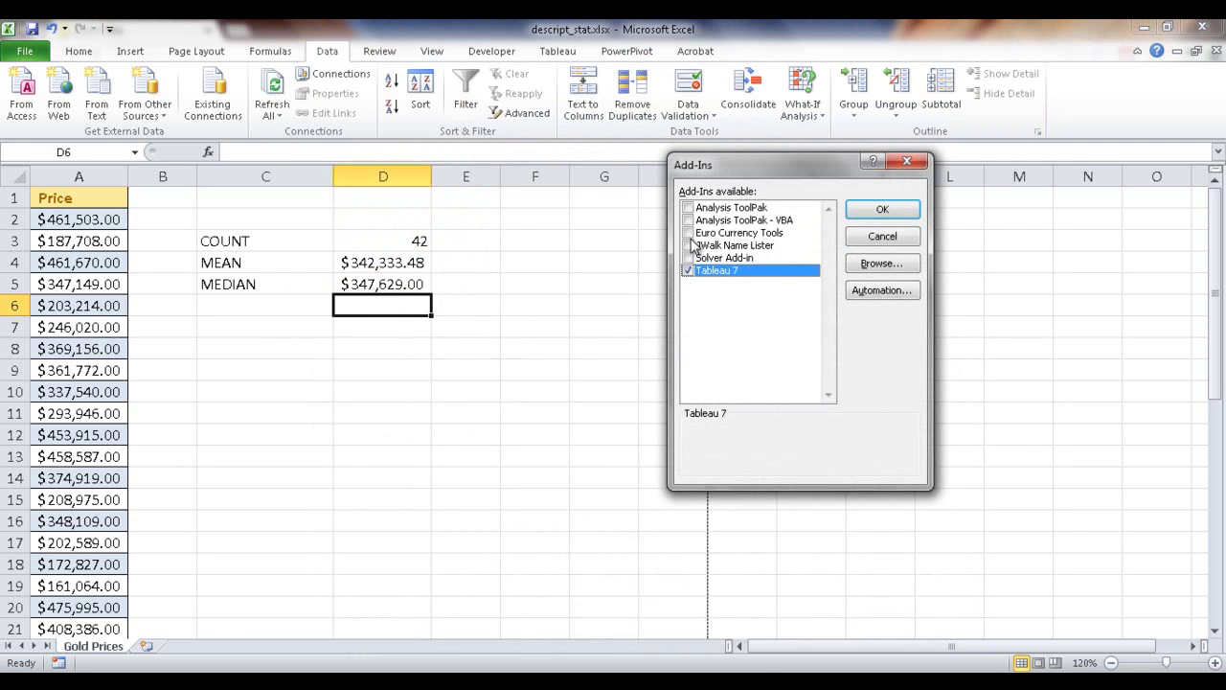
pyautogui.click(688, 209)
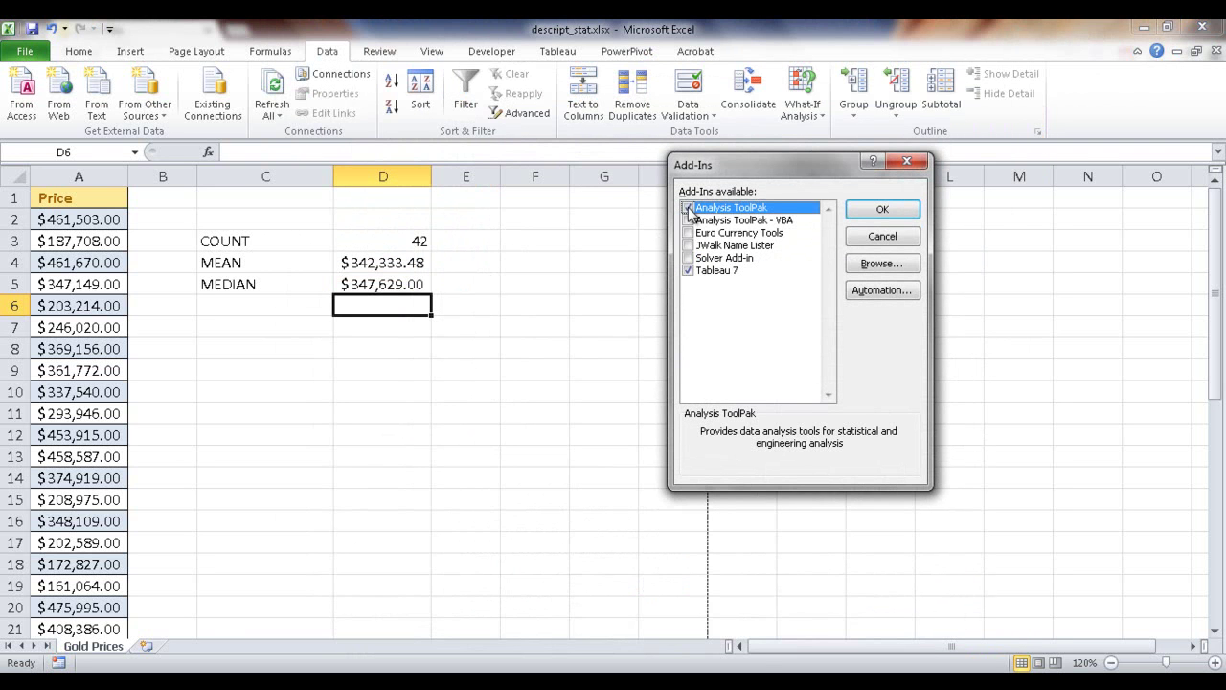
pyautogui.click(873, 209)
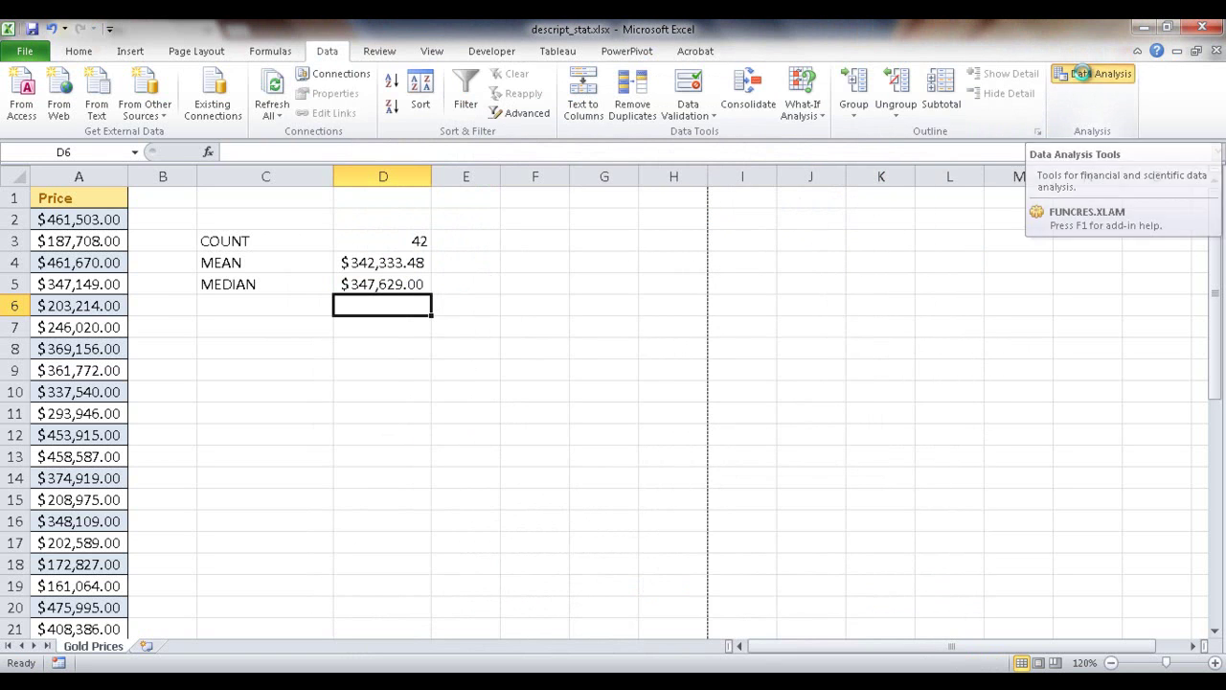
# - Choose Descriptive Statistics from the Data Analysis tools
pyautogui.click(1085, 77)
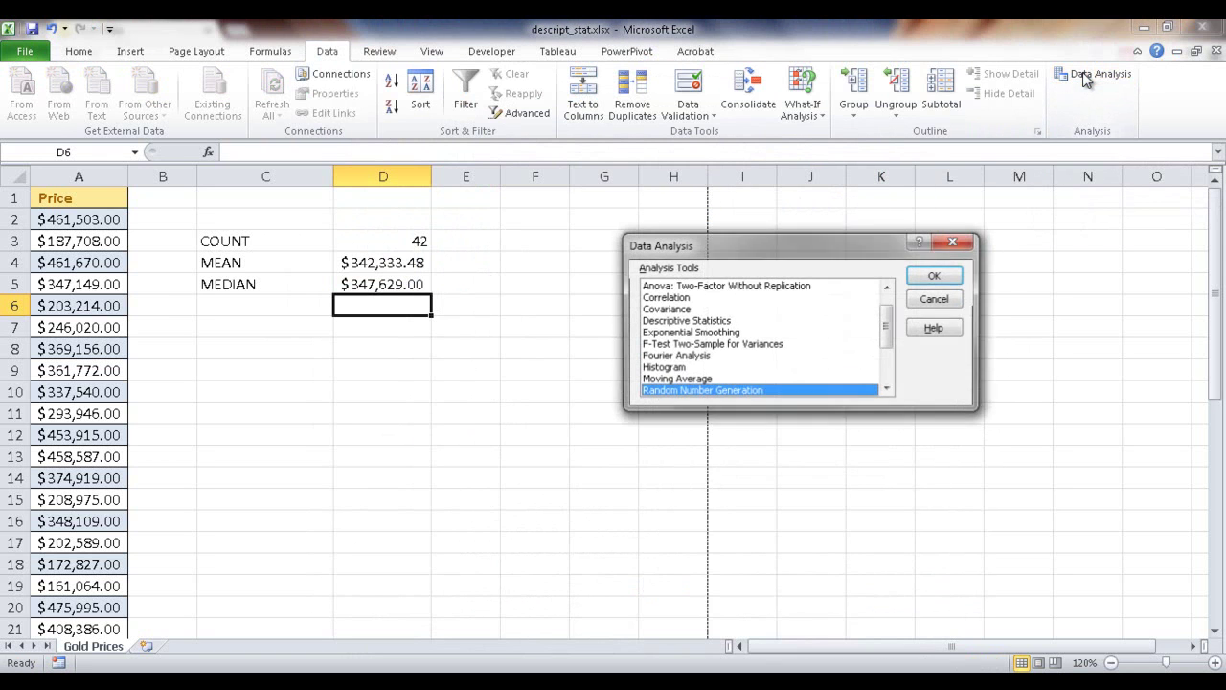
pyautogui.click(662, 322)
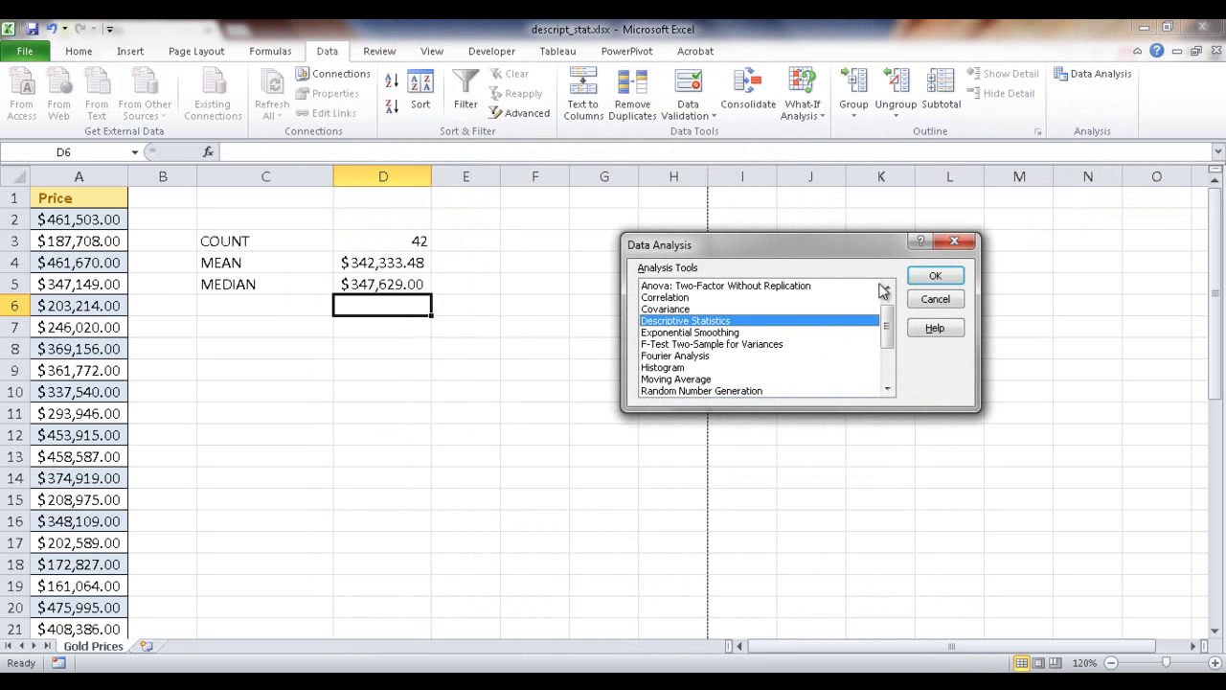
pyautogui.click(927, 276)
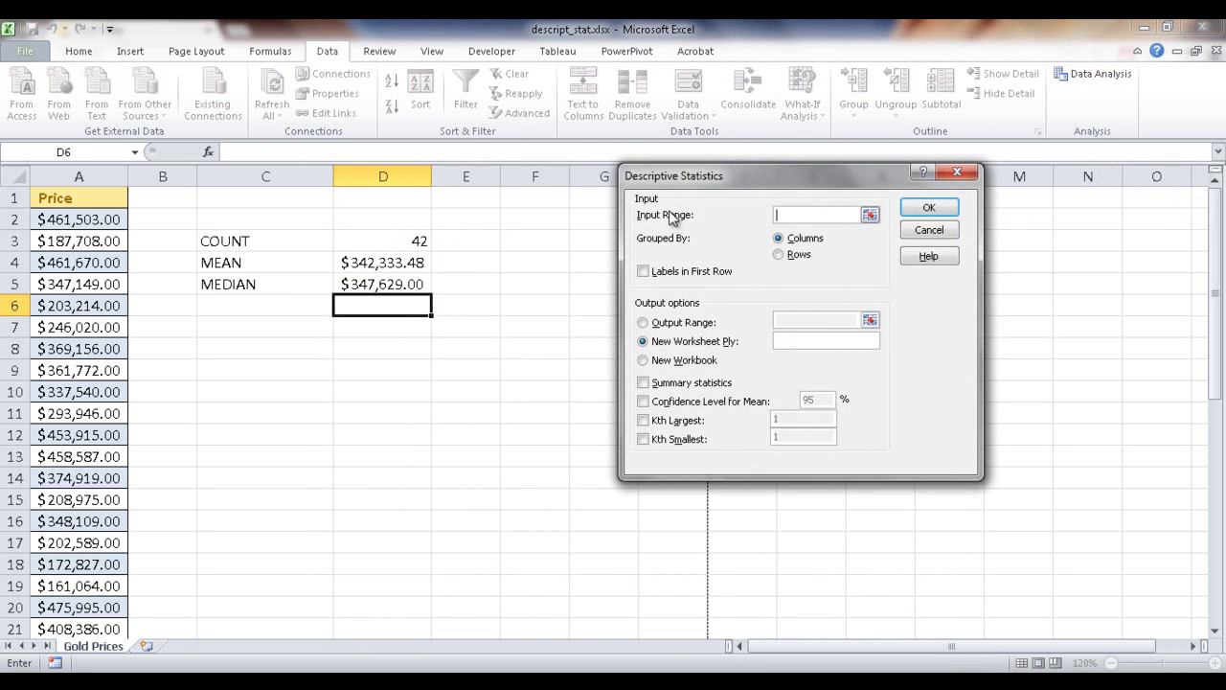
# - Enter input range A2:A43 and pick the output option, but C8 lands in the input box
pyautogui.click(81, 222)
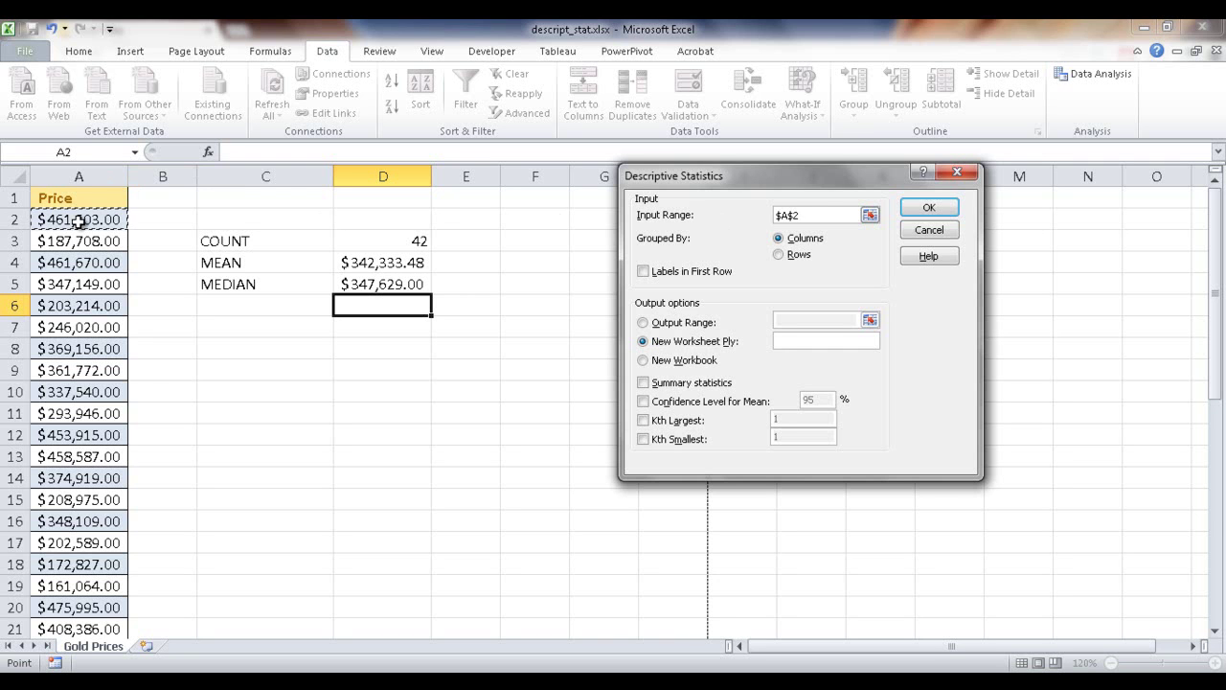
pyautogui.hotkey('ctrl', 'shift', 'Down')
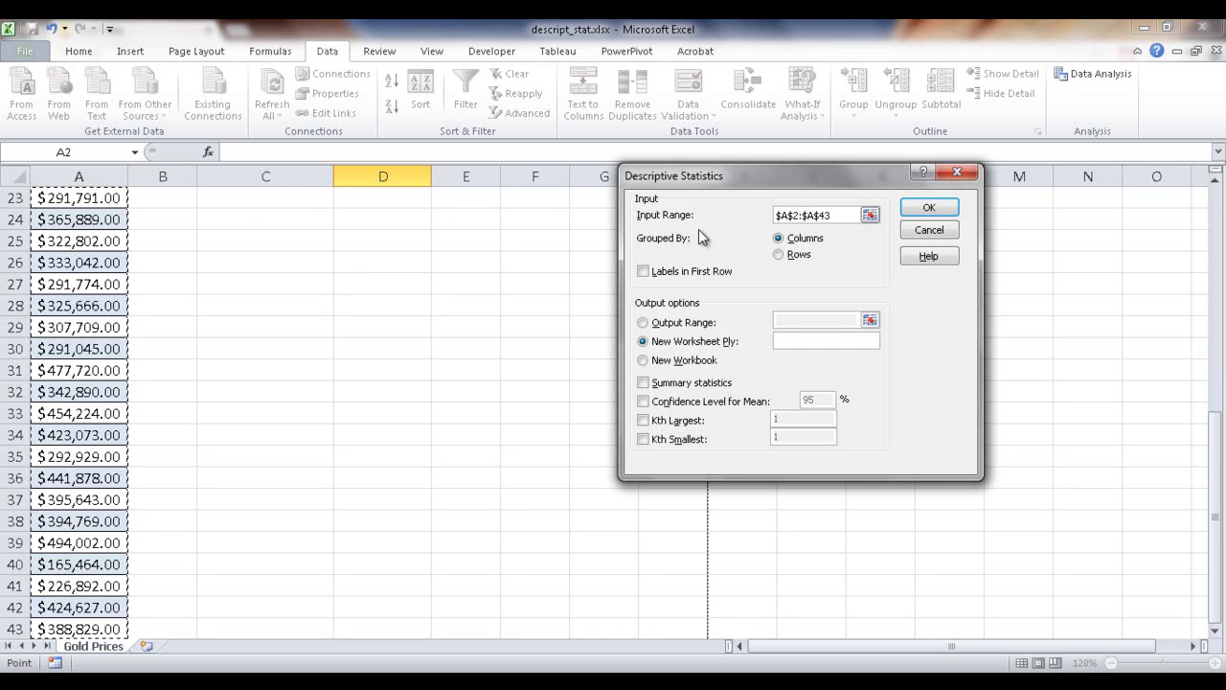
pyautogui.click(643, 322)
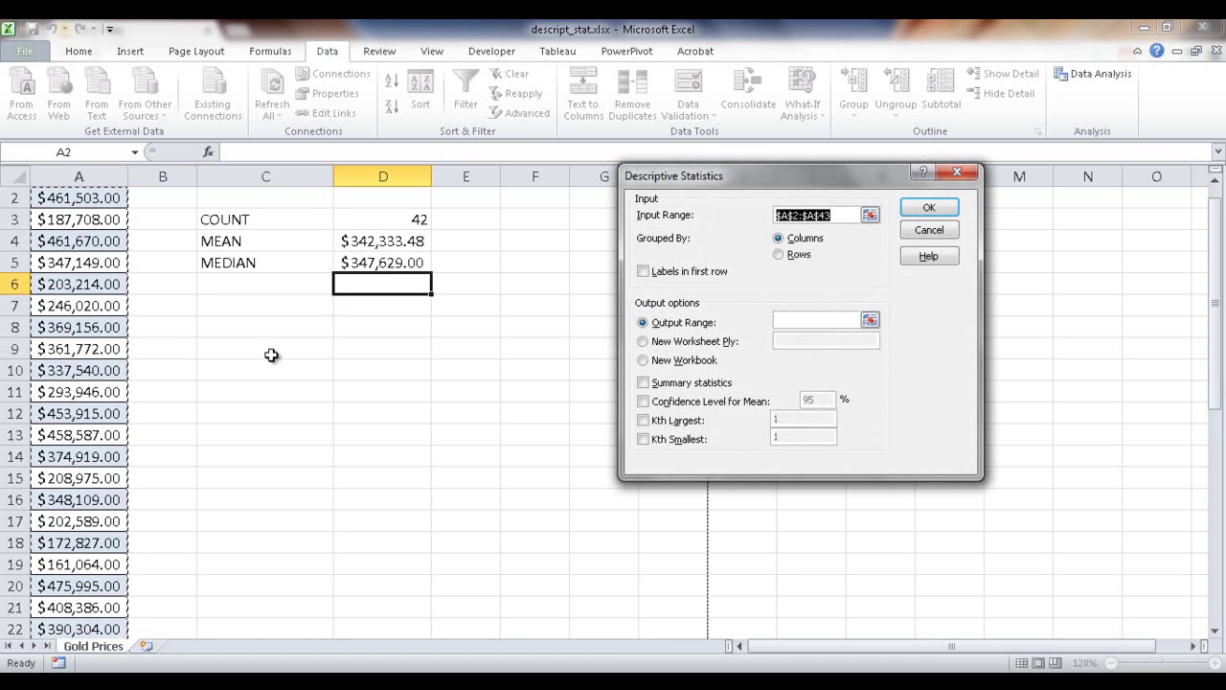
pyautogui.click(268, 326)
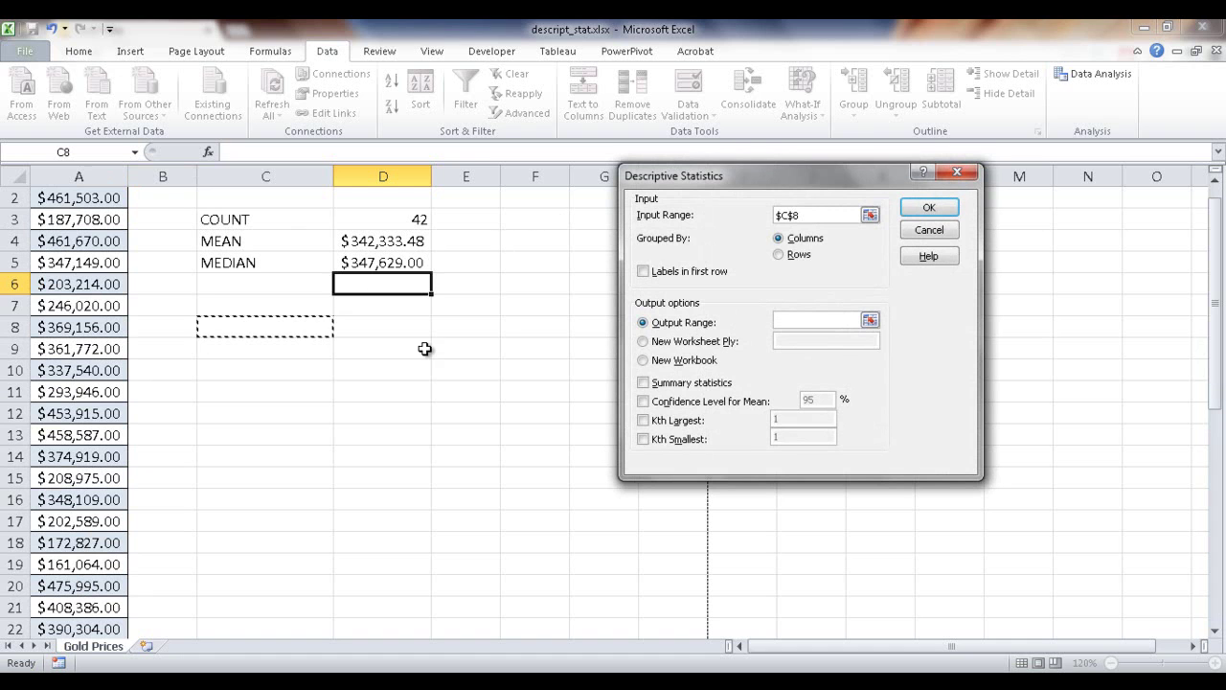
pyautogui.doubleClick(820, 215)
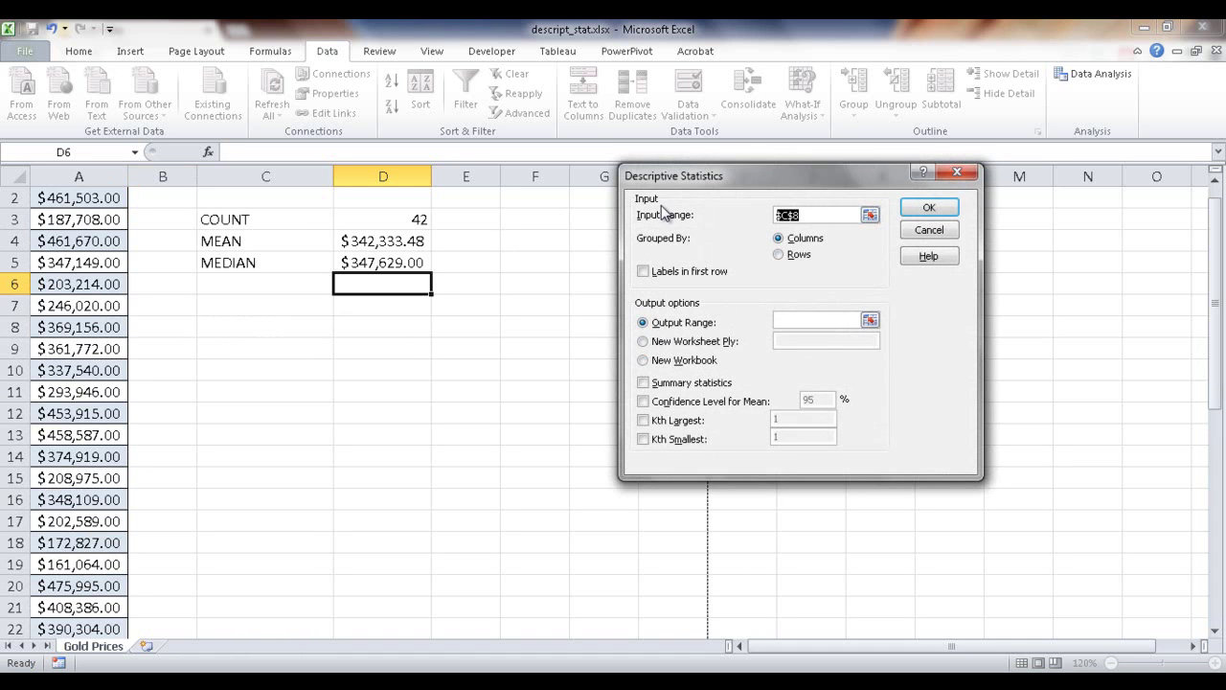
# - Set input $A$2:$A$43, output range $C$8, tick Summary statistics, and generate the table
pyautogui.moveTo(1212, 325); pyautogui.dragTo(1212, 316)
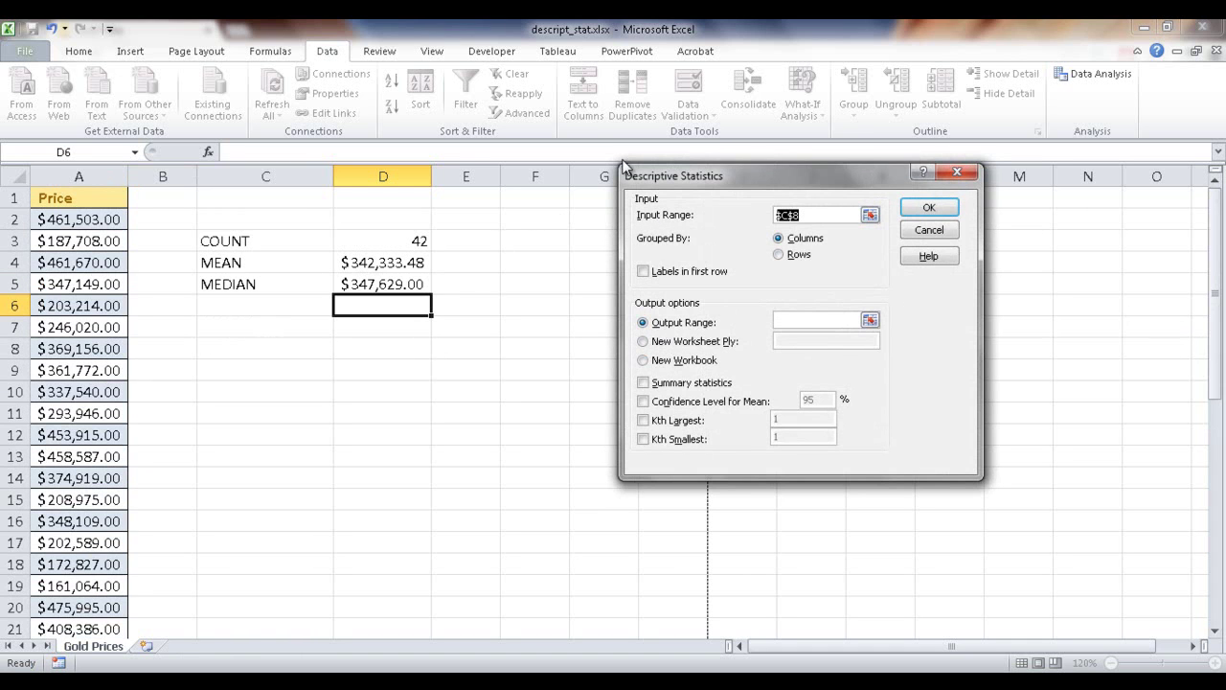
pyautogui.click(89, 220)
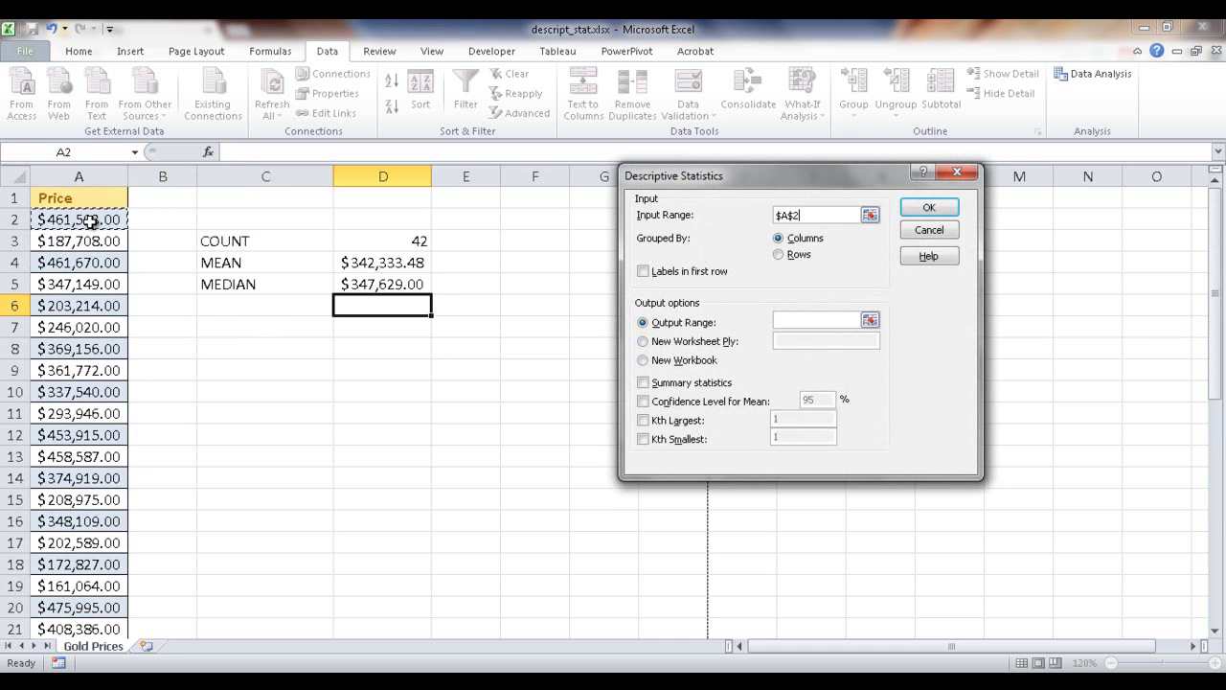
pyautogui.hotkey('ctrl', 'shift', 'Down')
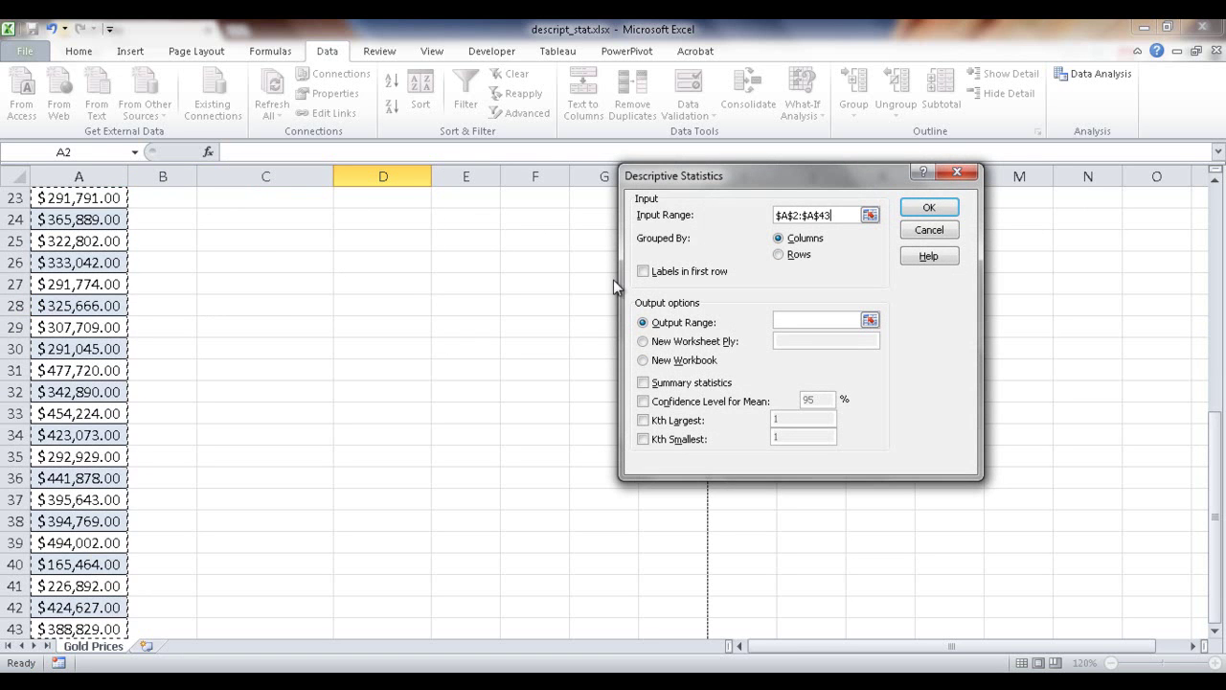
pyautogui.click(643, 323)
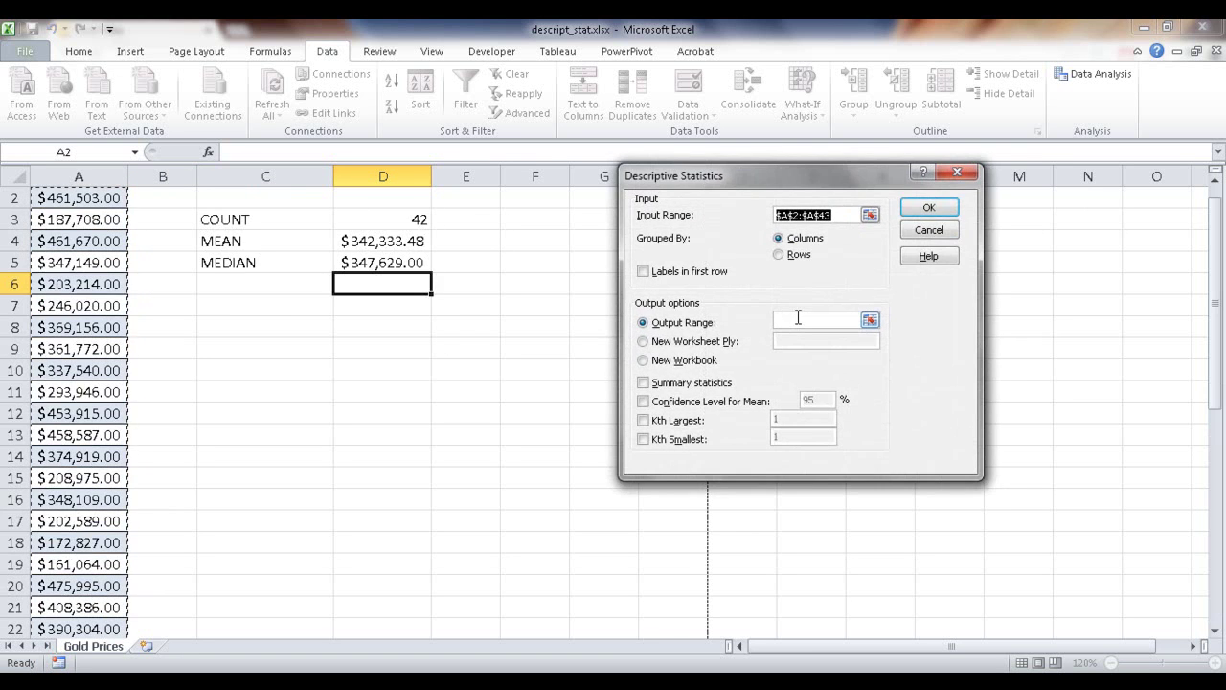
pyautogui.click(798, 319)
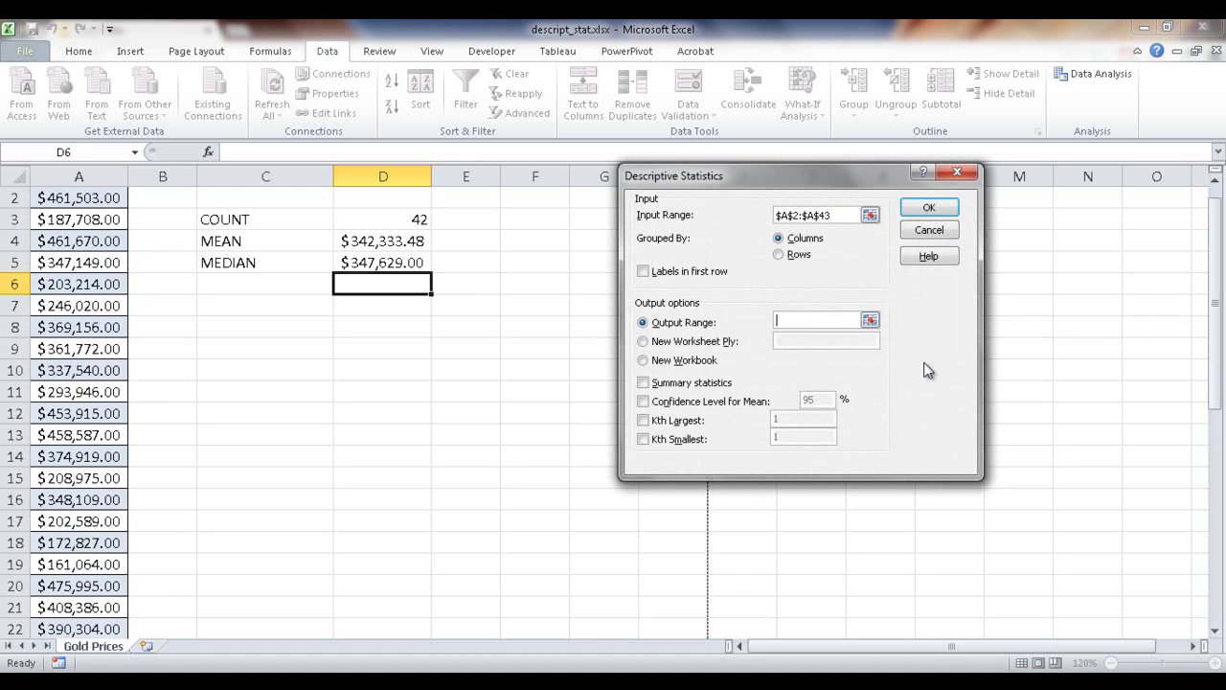
pyautogui.click(264, 326)
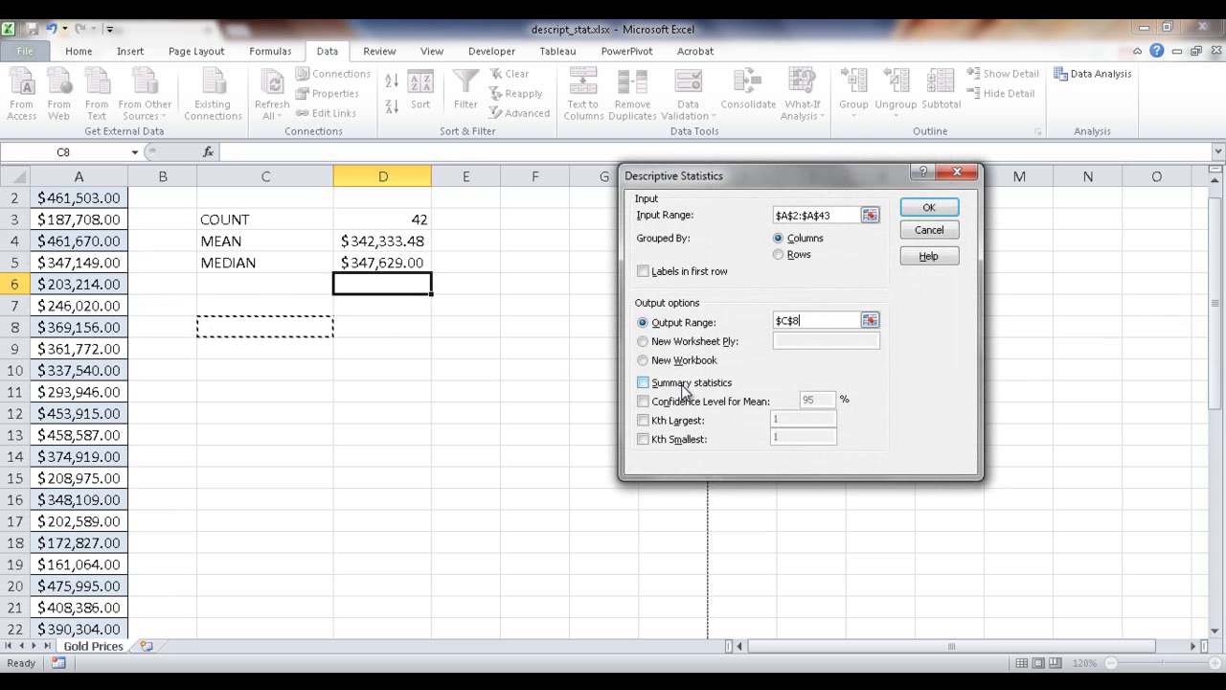
pyautogui.click(643, 382)
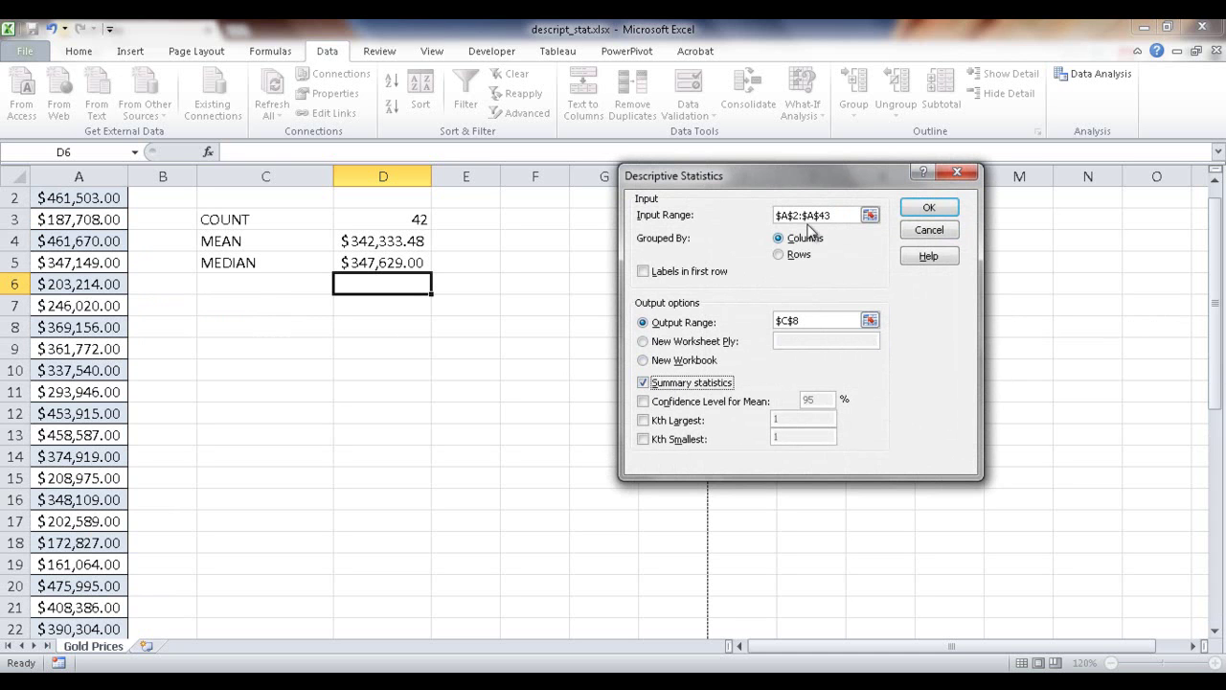
pyautogui.click(924, 209)
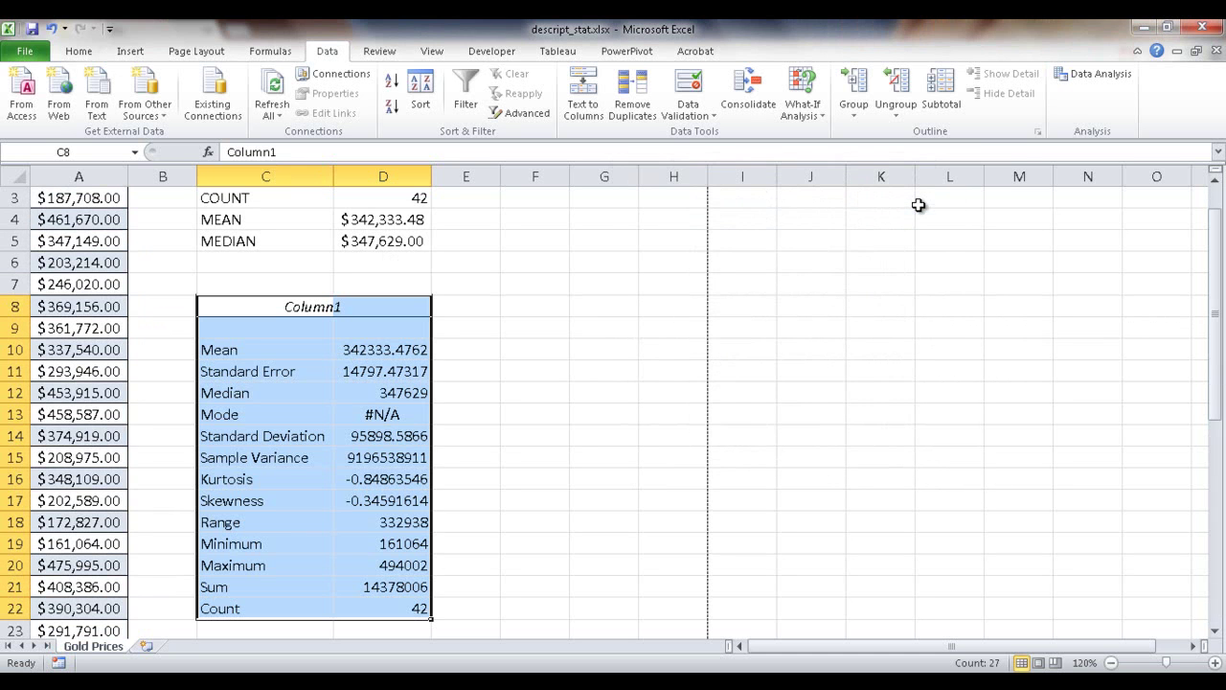
pyautogui.click(329, 355)
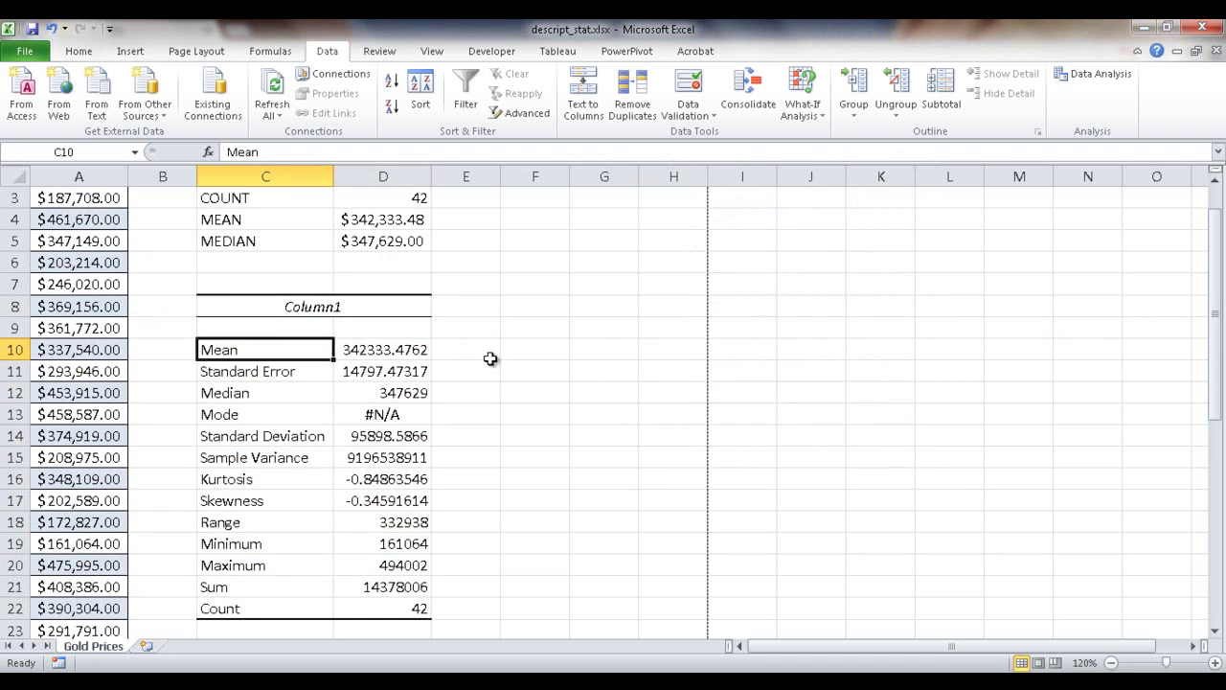
pyautogui.click(376, 349)
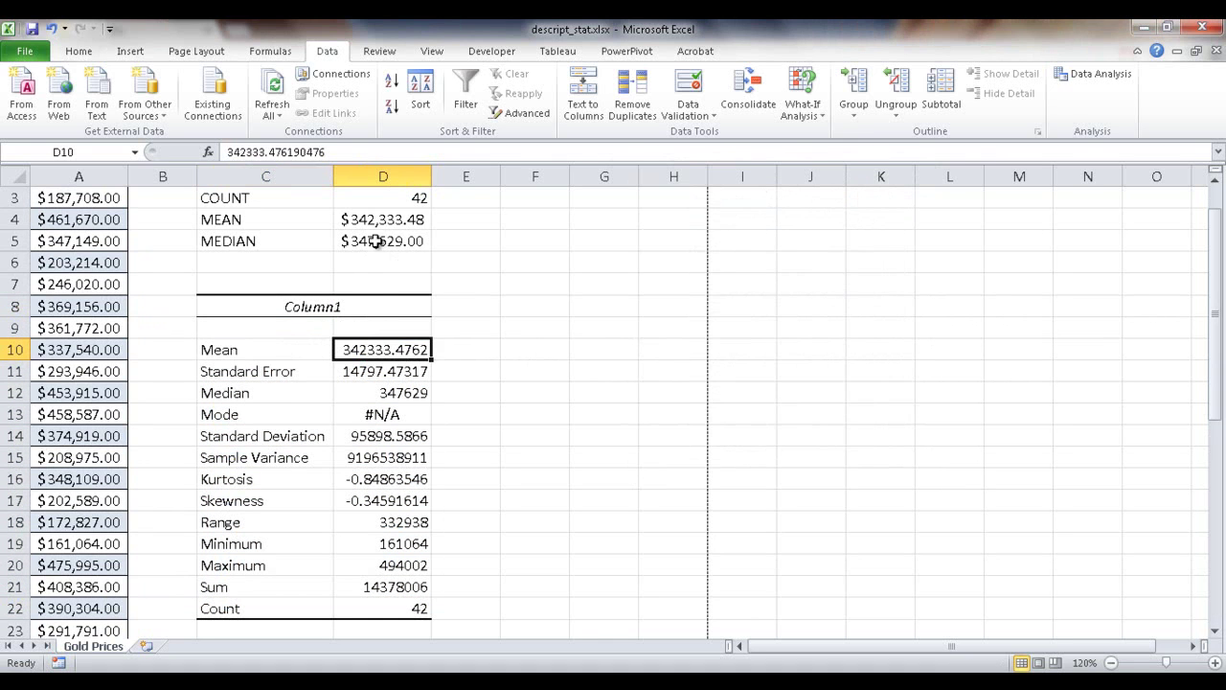
pyautogui.click(388, 220)
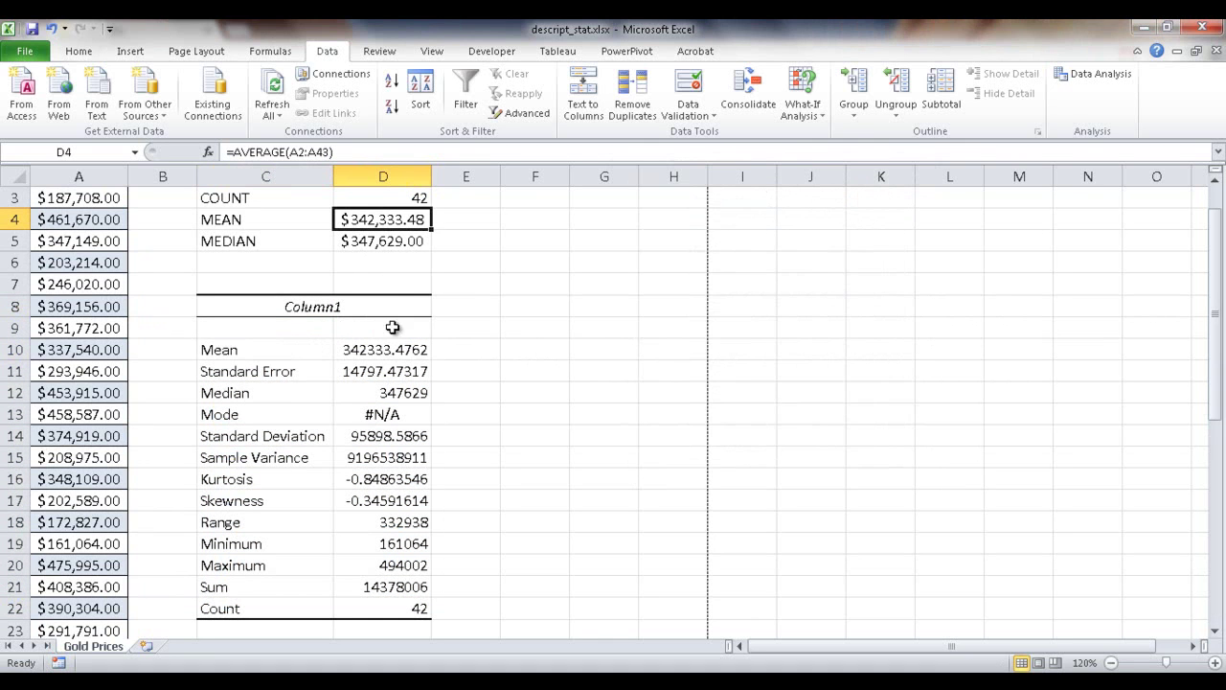
pyautogui.click(379, 394)
pyautogui.click(383, 241)
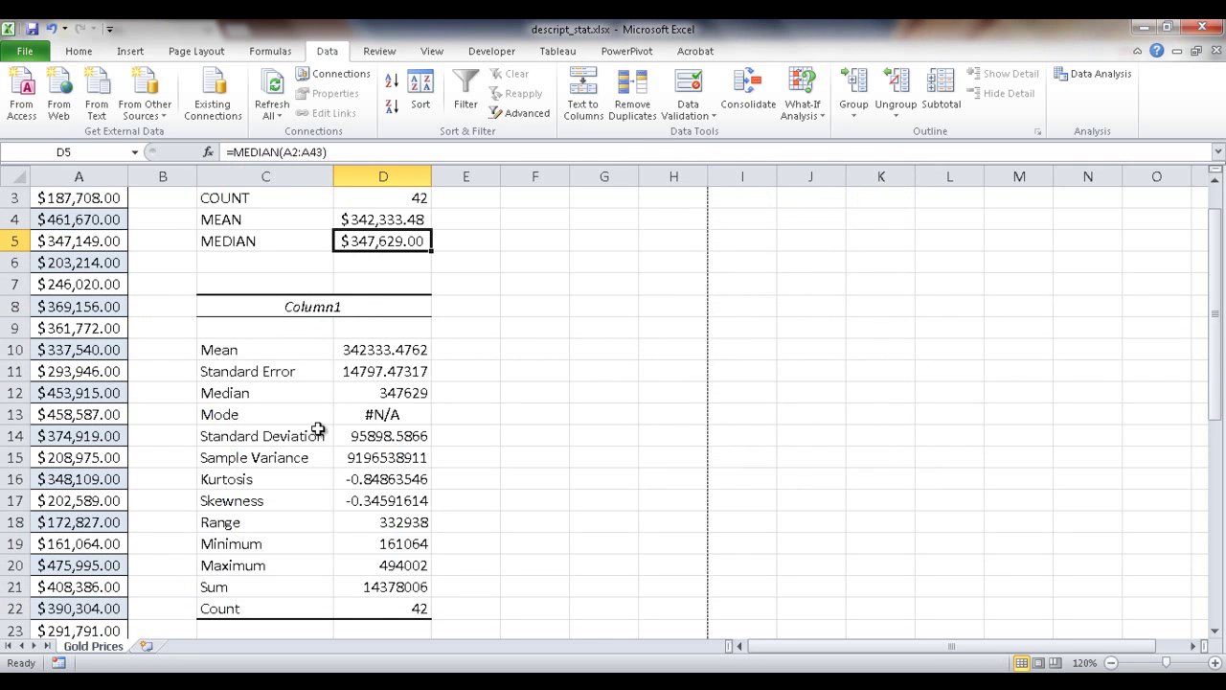
pyautogui.click(381, 608)
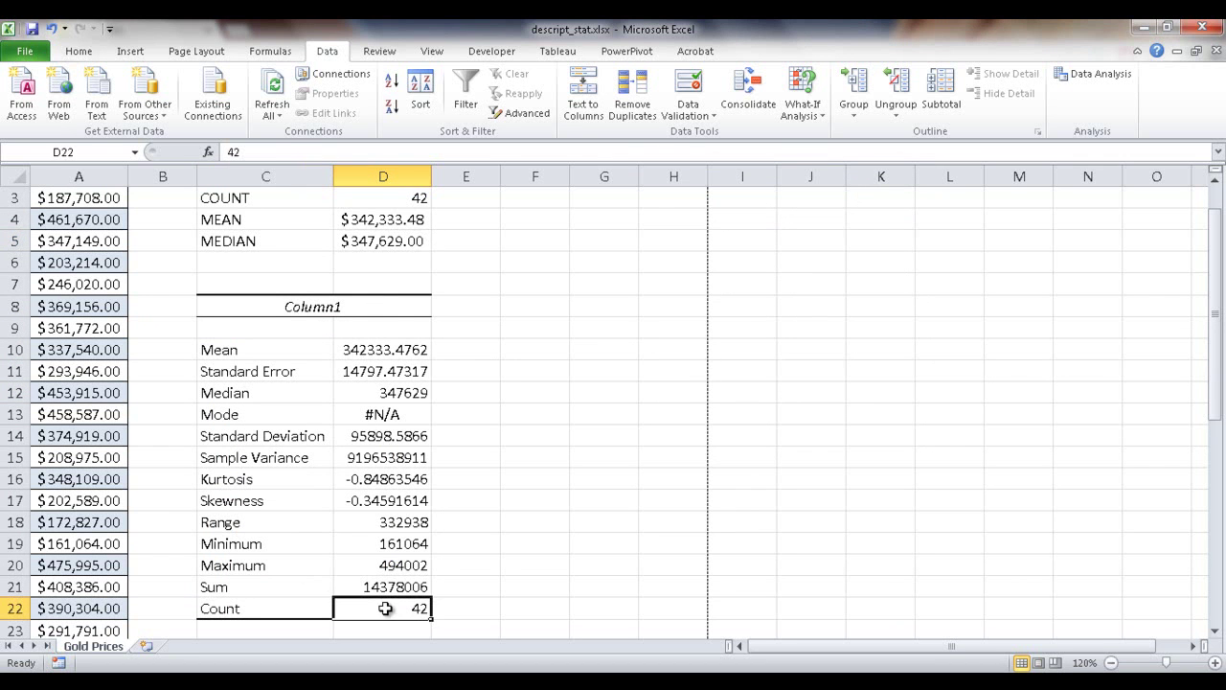
pyautogui.click(400, 201)
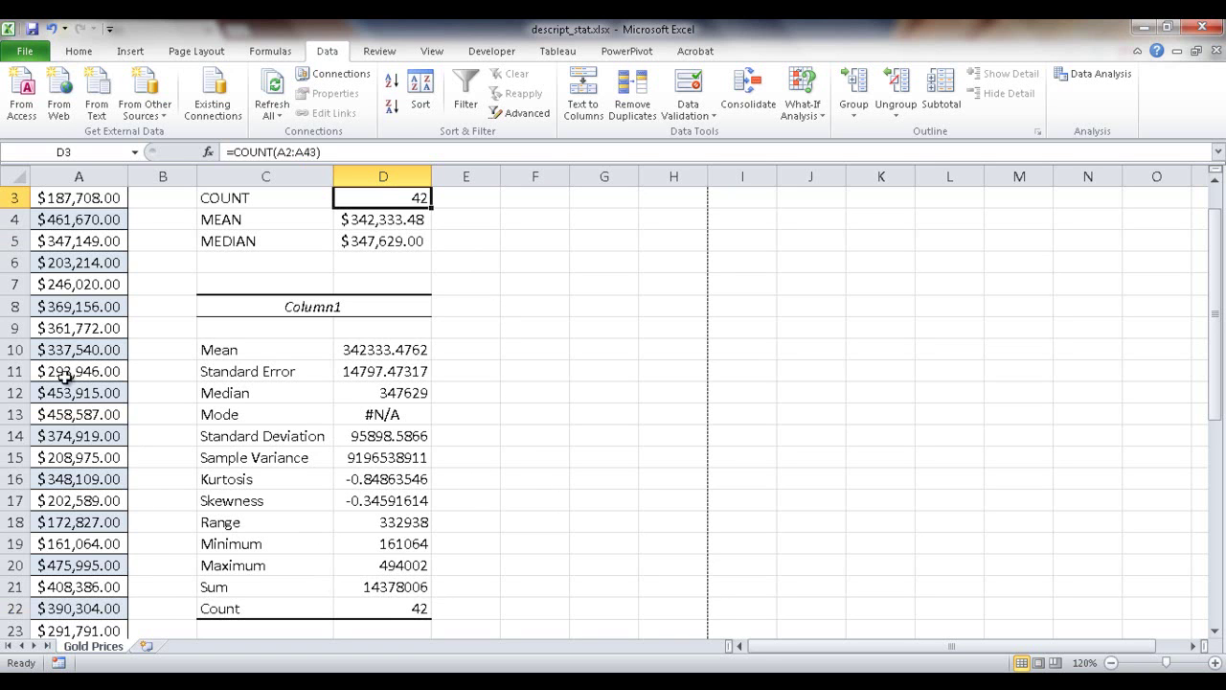
pyautogui.click(385, 566)
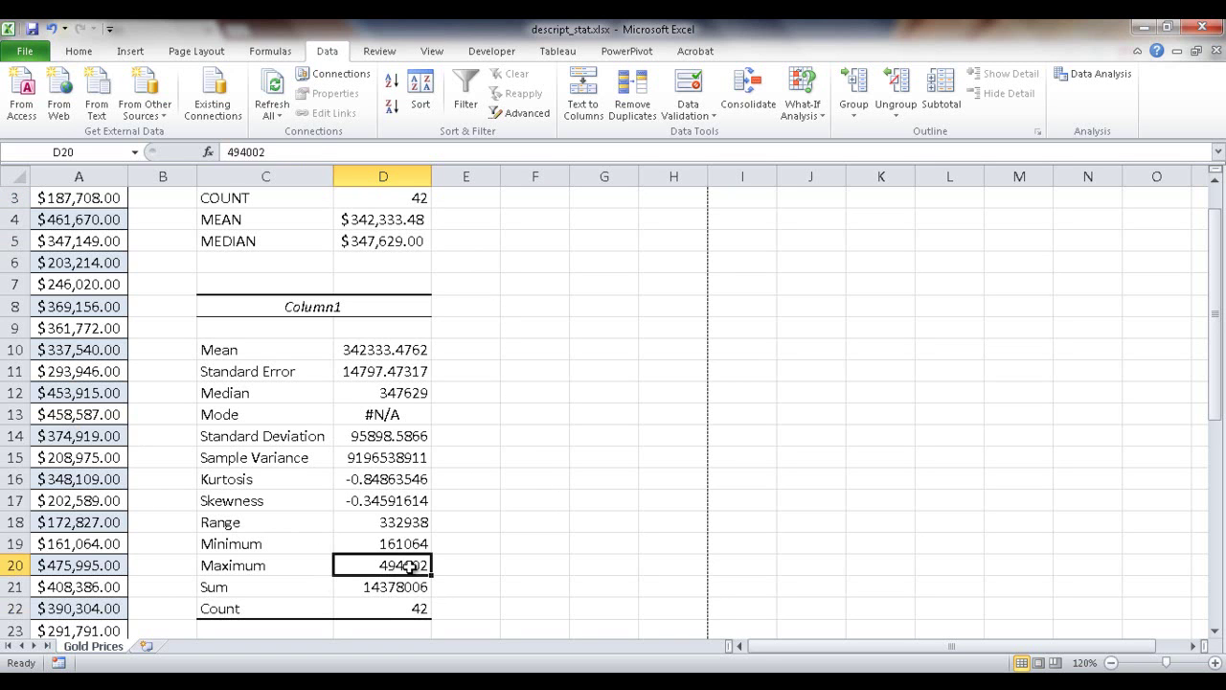
pyautogui.click(395, 543)
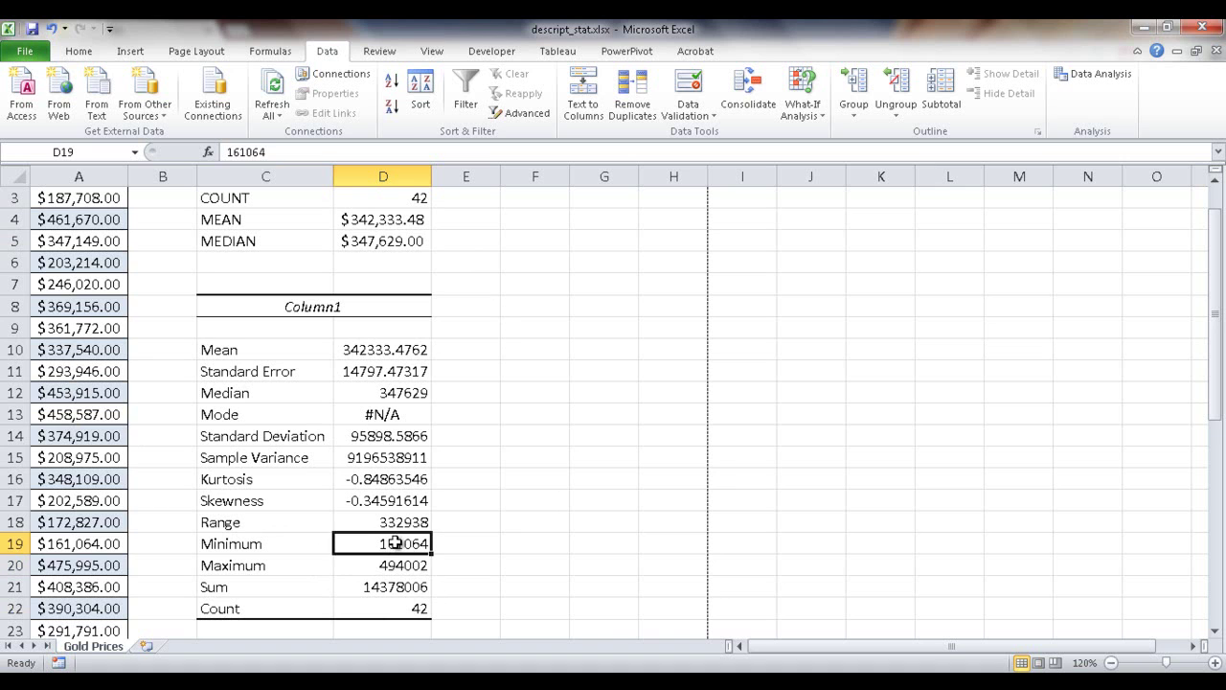
pyautogui.click(394, 522)
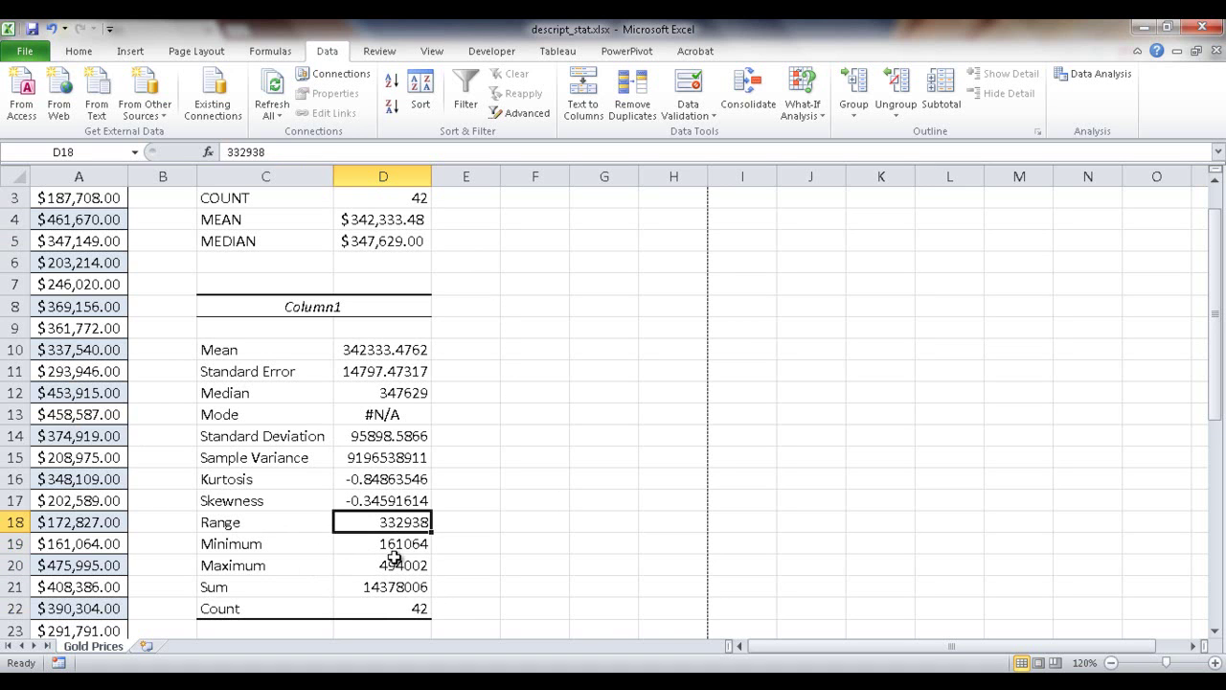
pyautogui.click(398, 567)
pyautogui.click(401, 543)
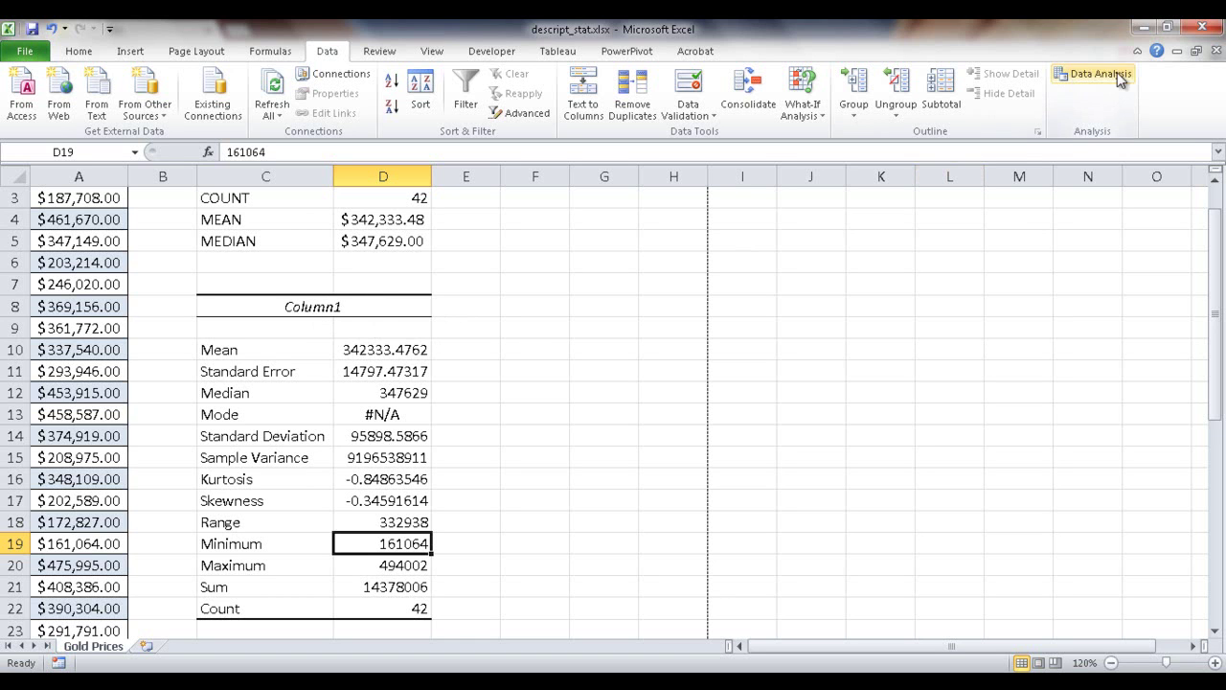
pyautogui.click(263, 351)
pyautogui.click(262, 394)
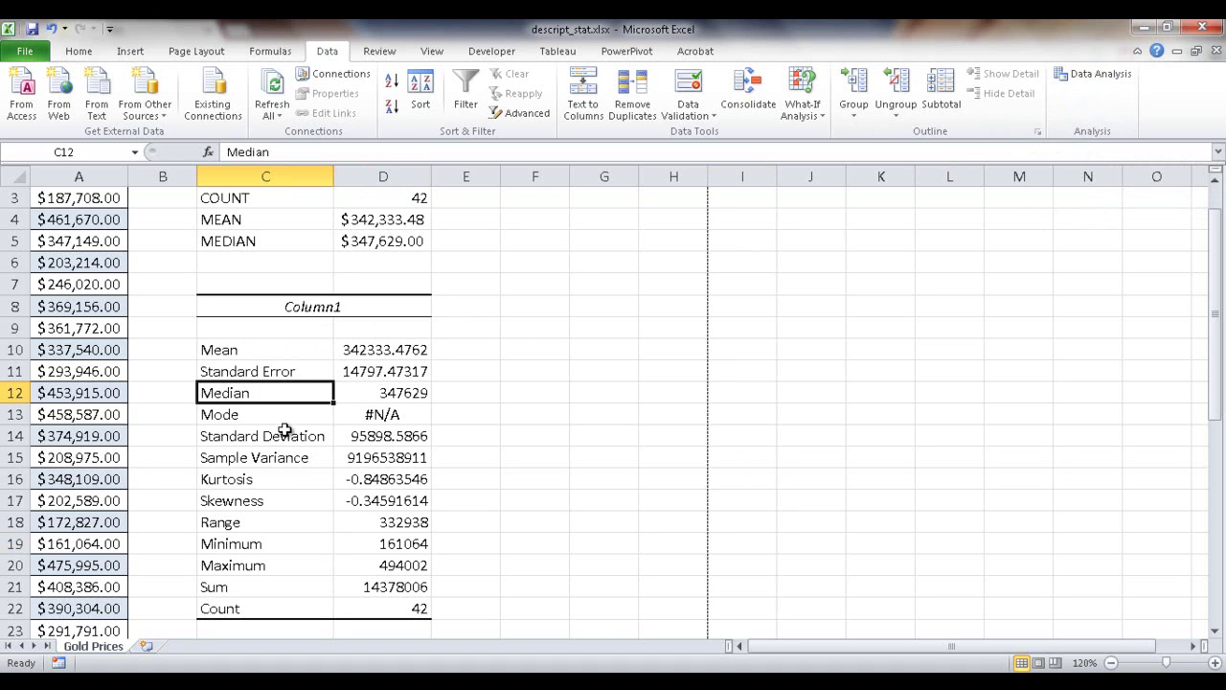
pyautogui.click(285, 437)
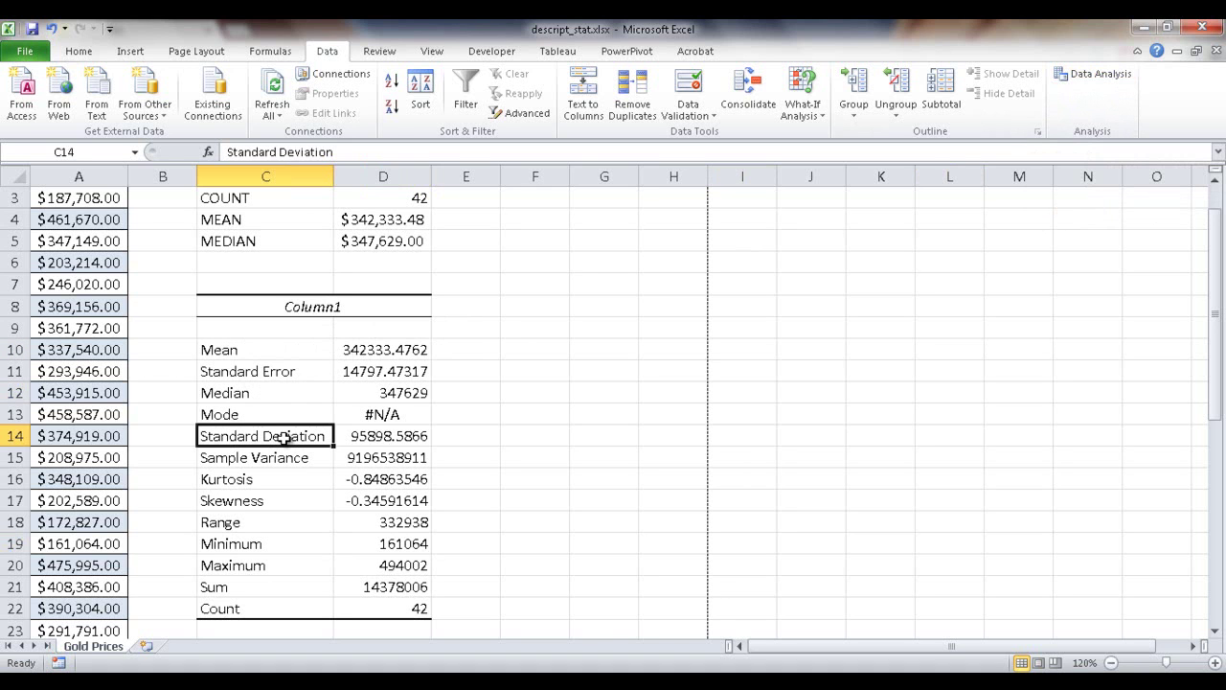
pyautogui.click(247, 519)
pyautogui.click(436, 543)
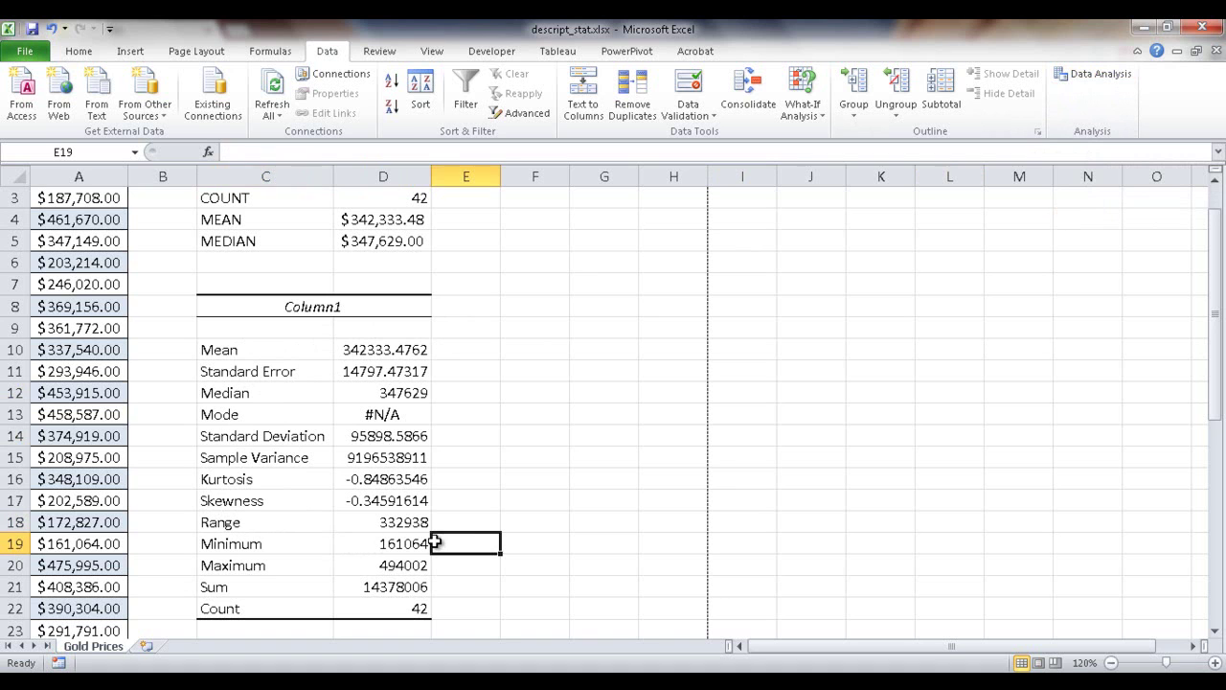
pyautogui.click(556, 478)
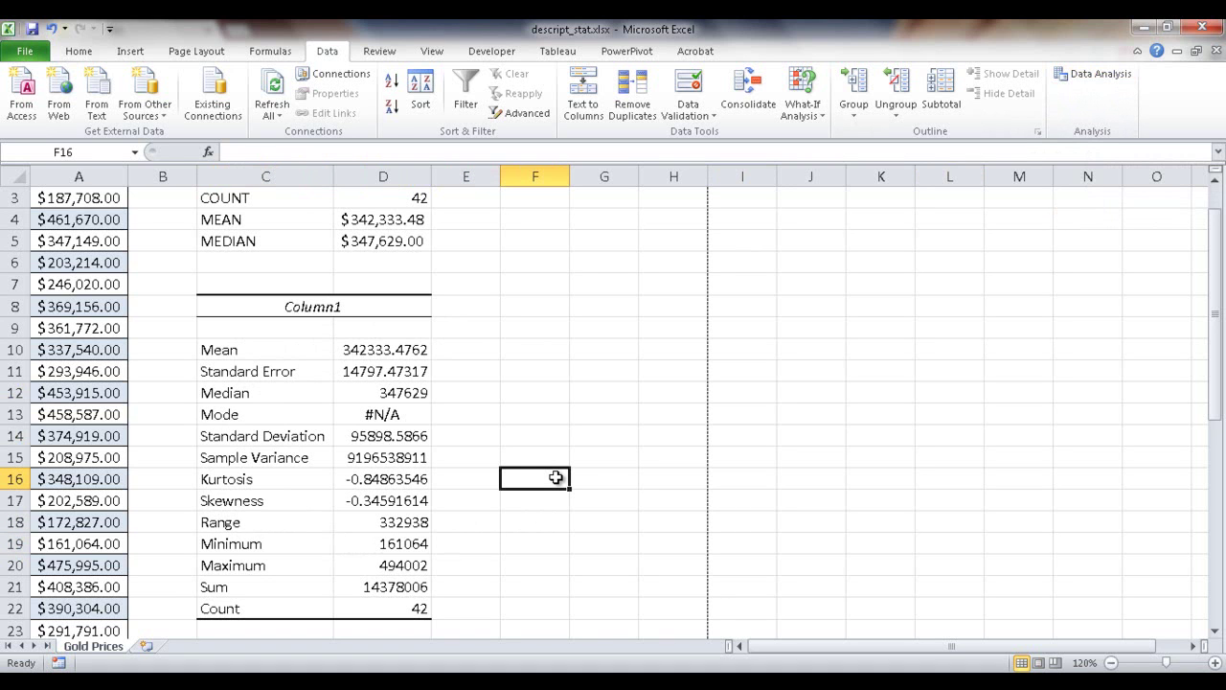